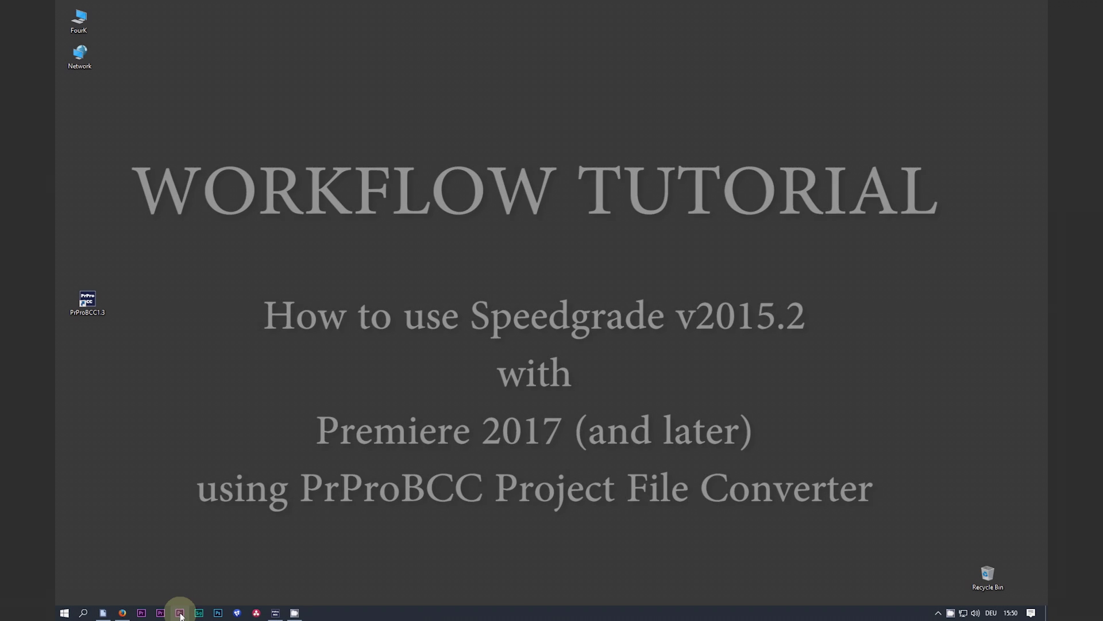
# Step: Launch Premiere Pro CC 2017 from the taskbar to load the PrProBCC project
pyautogui.click(180, 611)
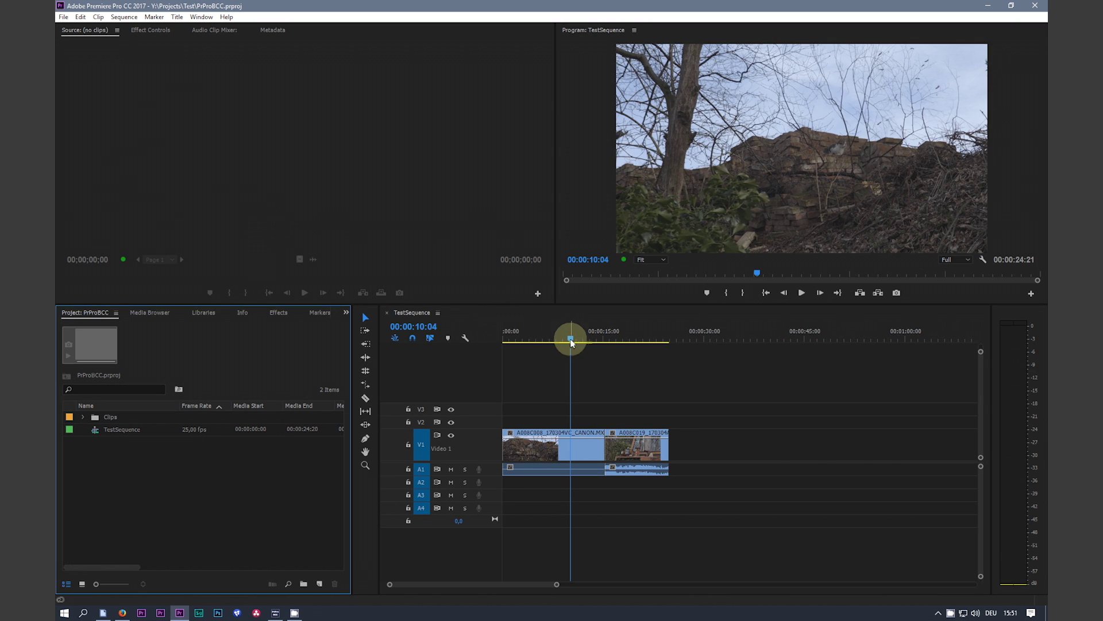
# Step: Slide the second V1 clip 2:16 earlier so TestSequence runs 00:00:22:05, then check the cut
pyautogui.moveTo(569, 339)
pyautogui.mouseDown()
pyautogui.moveTo(528, 344)
pyautogui.moveTo(633, 343)
pyautogui.moveTo(570, 340)
pyautogui.mouseUp()
pyautogui.moveTo(580, 443); pyautogui.dragTo(609, 453)
pyautogui.moveTo(571, 333); pyautogui.dragTo(607, 339)
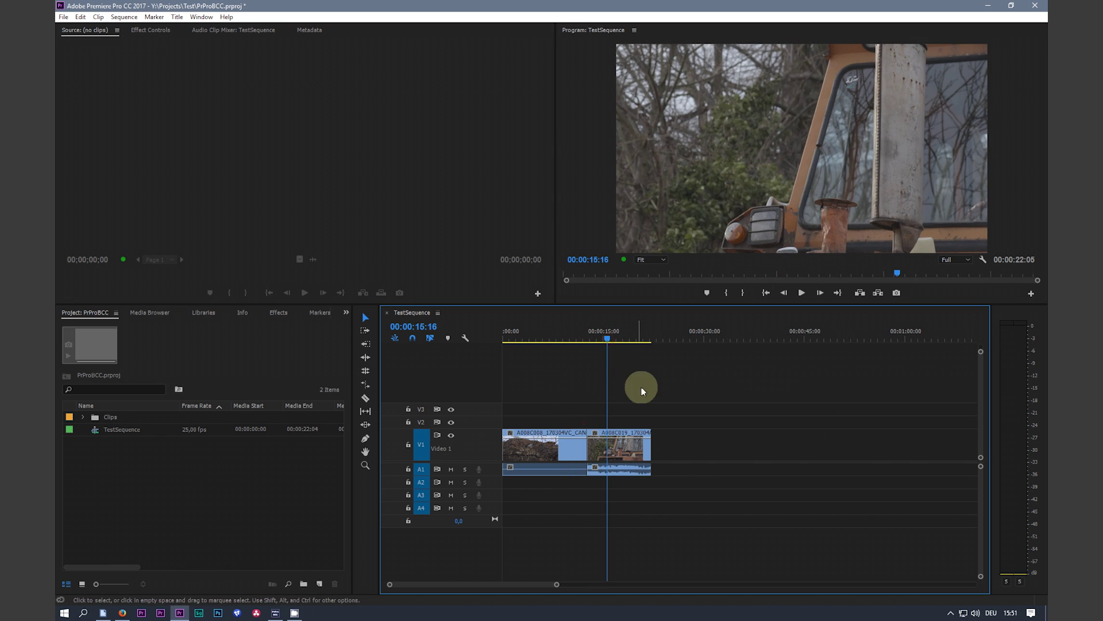
pyautogui.click(563, 336)
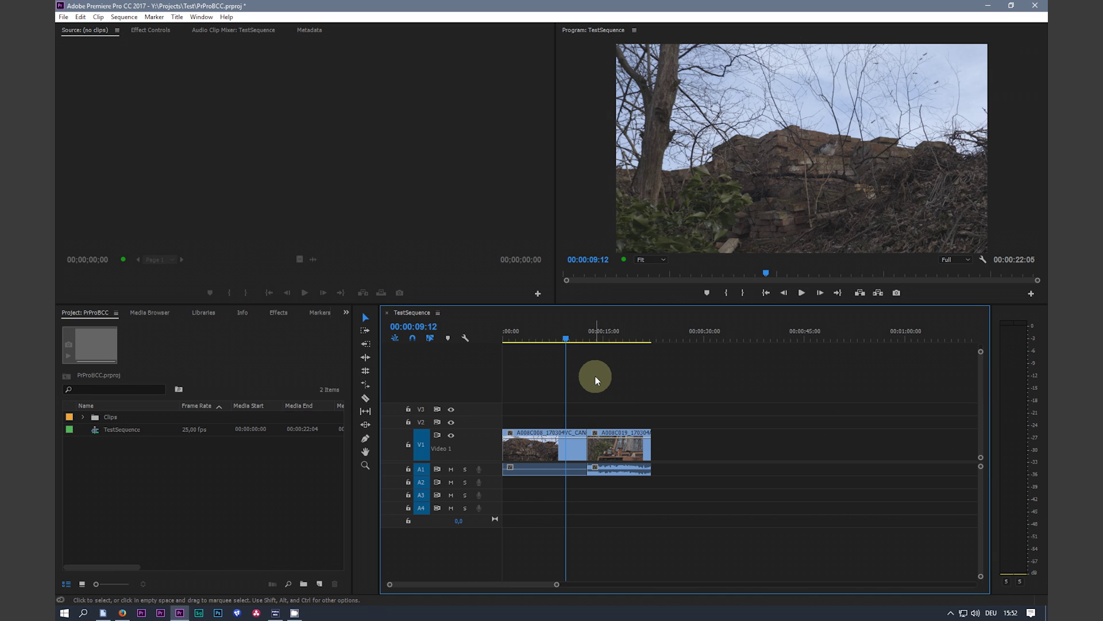
# Step: Save PrProBCC with Ctrl+S, close it via File > Close Project, and minimise Premiere
pyautogui.hotkey('ctrl', 's')
pyautogui.click(63, 18)
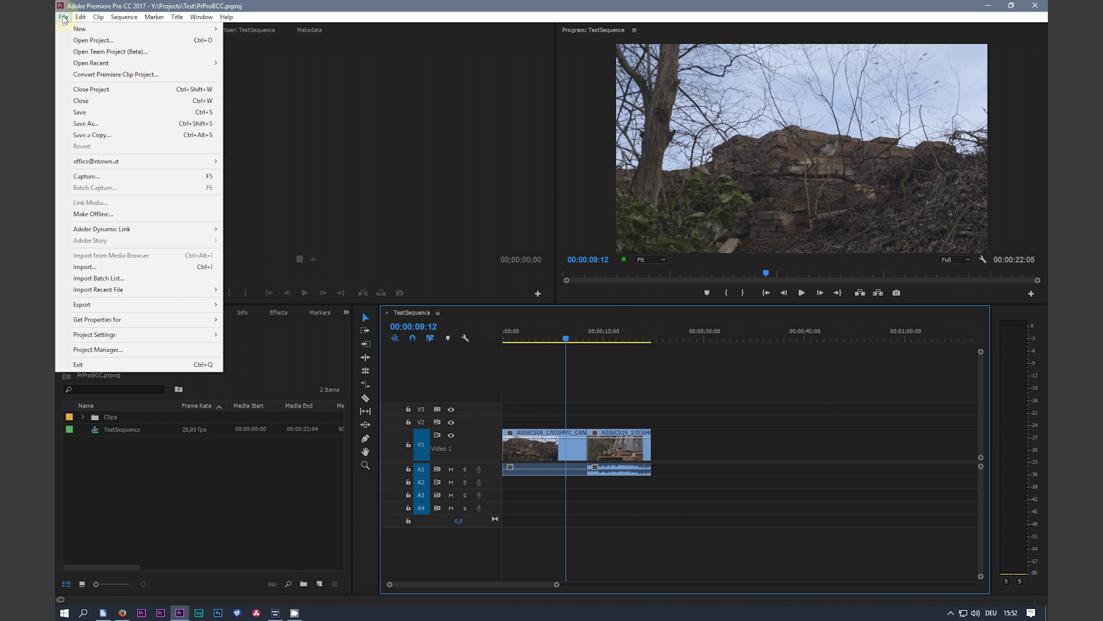
pyautogui.click(117, 89)
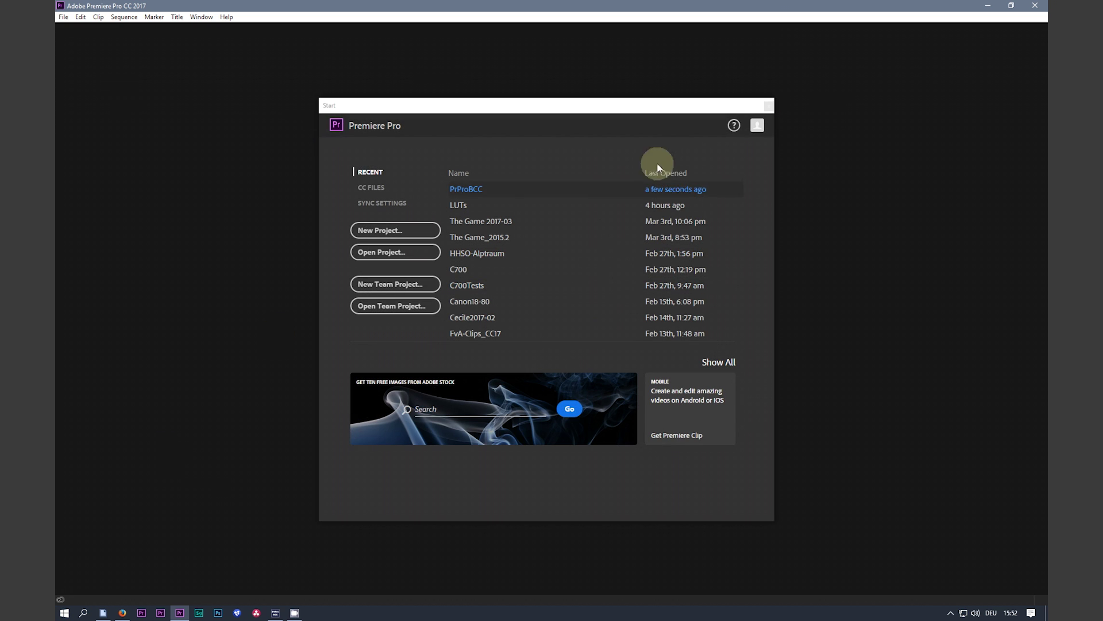
pyautogui.click(988, 7)
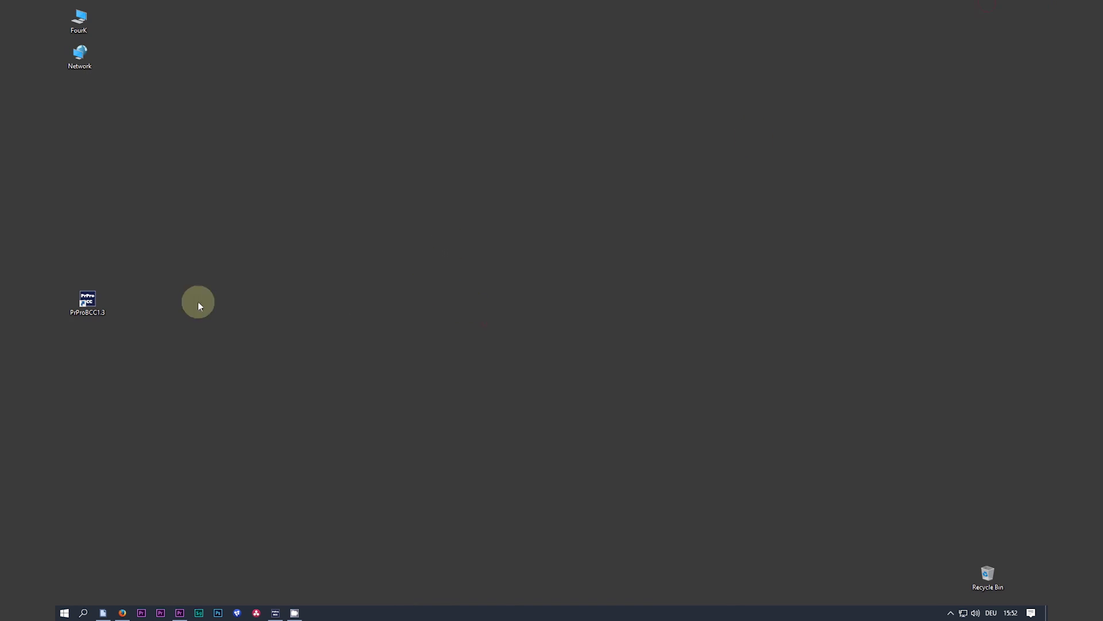
# Step: In PrProBCC 1.3, load PrProBCC.prproj and convert it from version 2017 to 2015.2
pyautogui.click(88, 298)
pyautogui.doubleClick(88, 299)
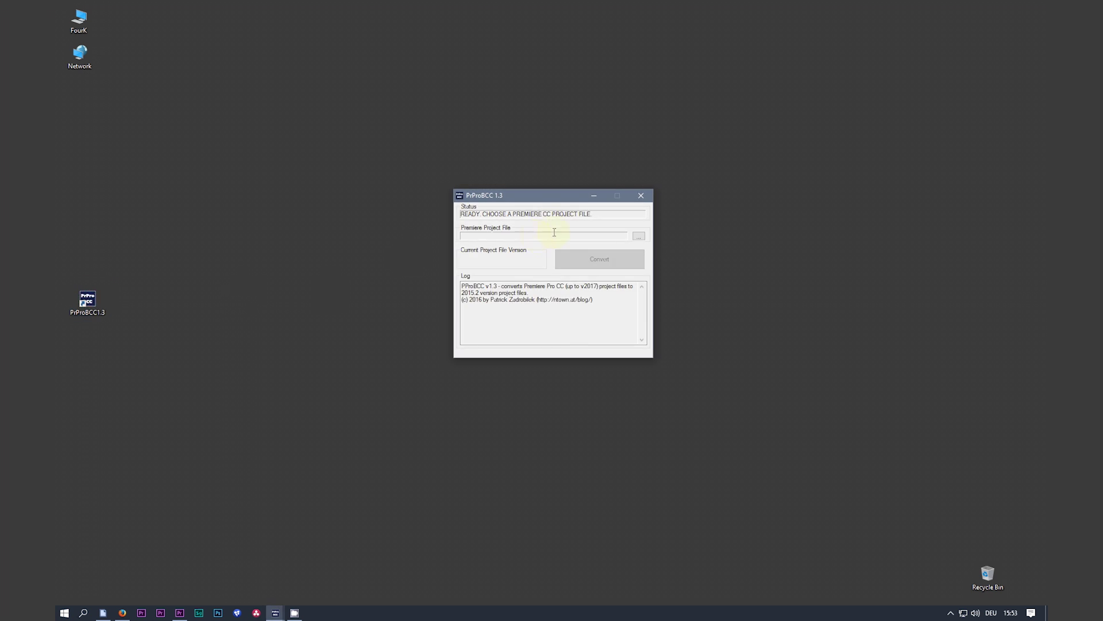
pyautogui.click(640, 237)
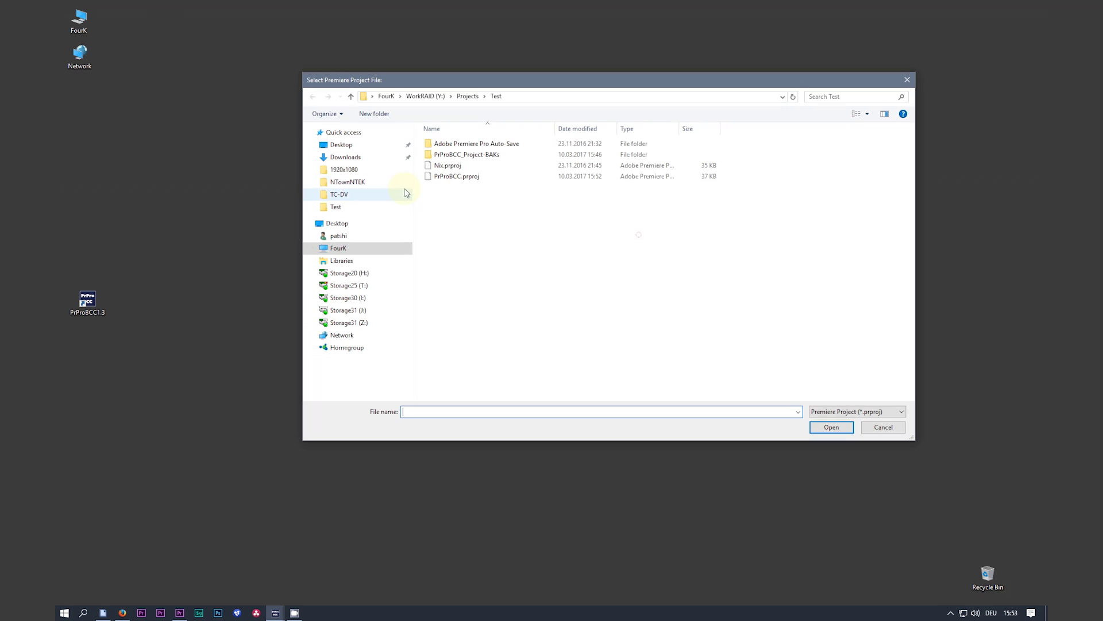
pyautogui.click(452, 176)
pyautogui.click(832, 426)
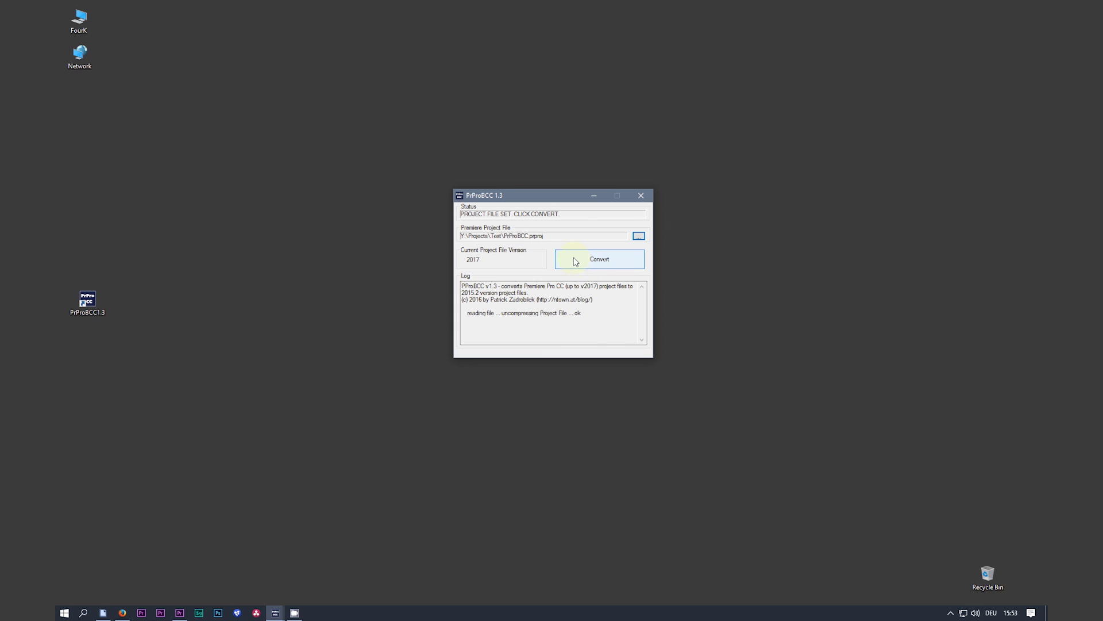
pyautogui.click(575, 261)
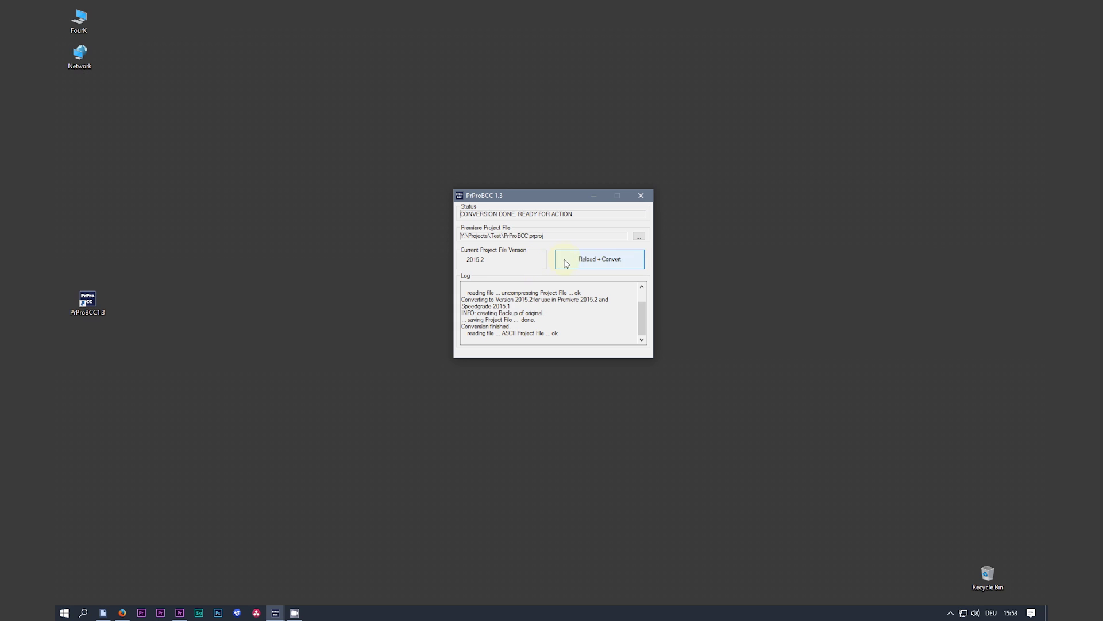
pyautogui.moveTo(504, 236); pyautogui.dragTo(545, 235)
pyautogui.click(547, 236)
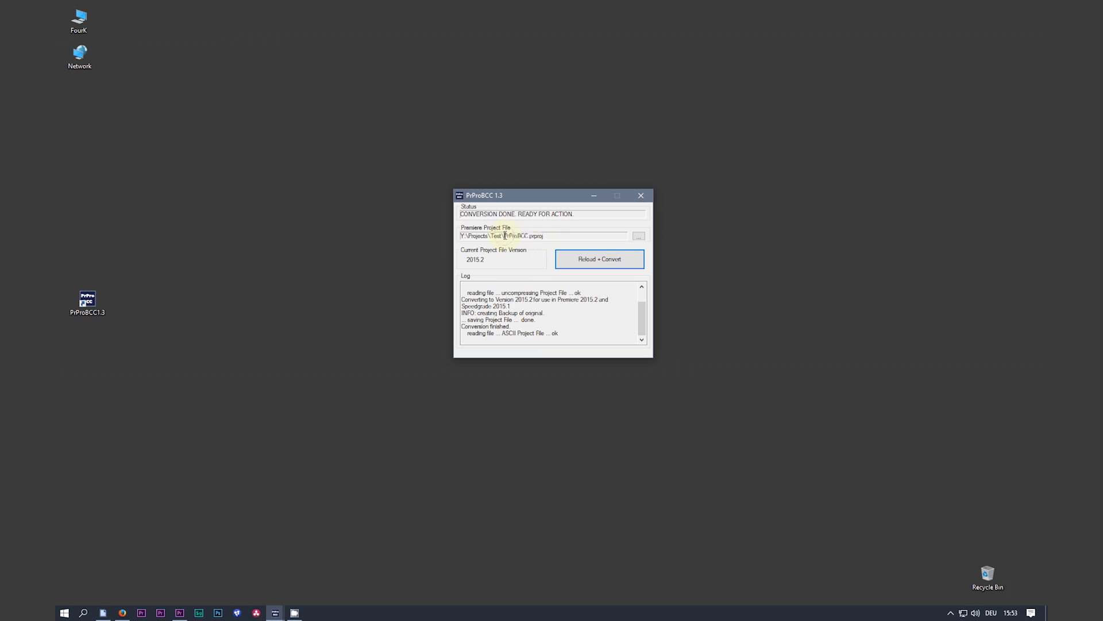
pyautogui.moveTo(504, 236); pyautogui.dragTo(547, 236)
pyautogui.click(550, 236)
pyautogui.click(639, 314)
pyautogui.moveTo(529, 199); pyautogui.dragTo(490, 201)
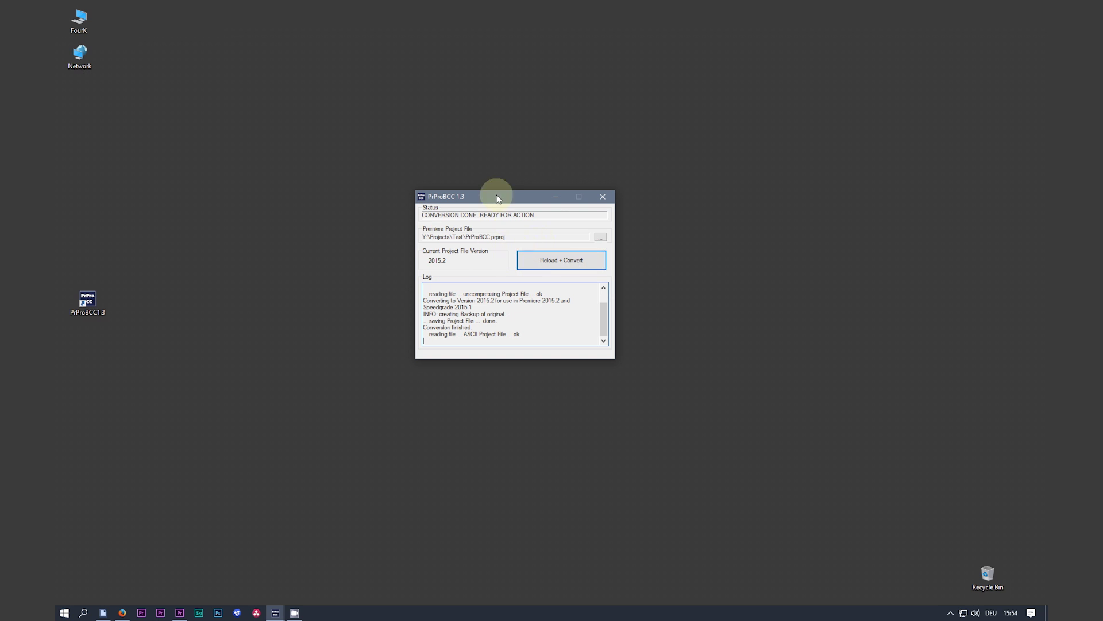
pyautogui.moveTo(501, 196); pyautogui.dragTo(477, 198)
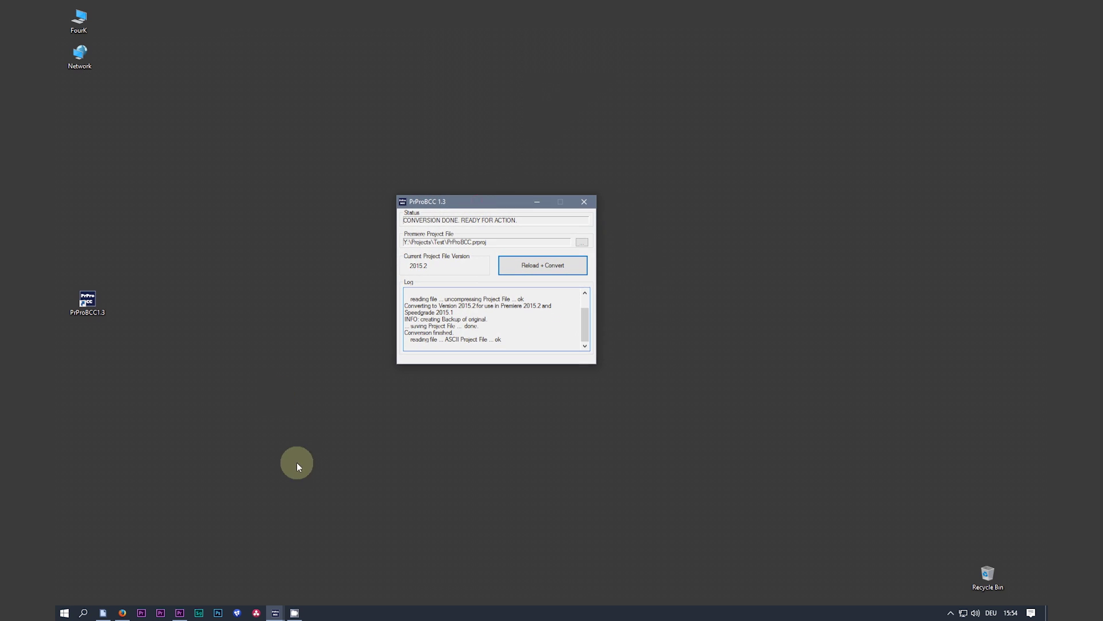
# Step: Switch to SpeedGrade CC 2015 and pick PrProBCC.prproj in the Test folder under Open Project
pyautogui.click(197, 598)
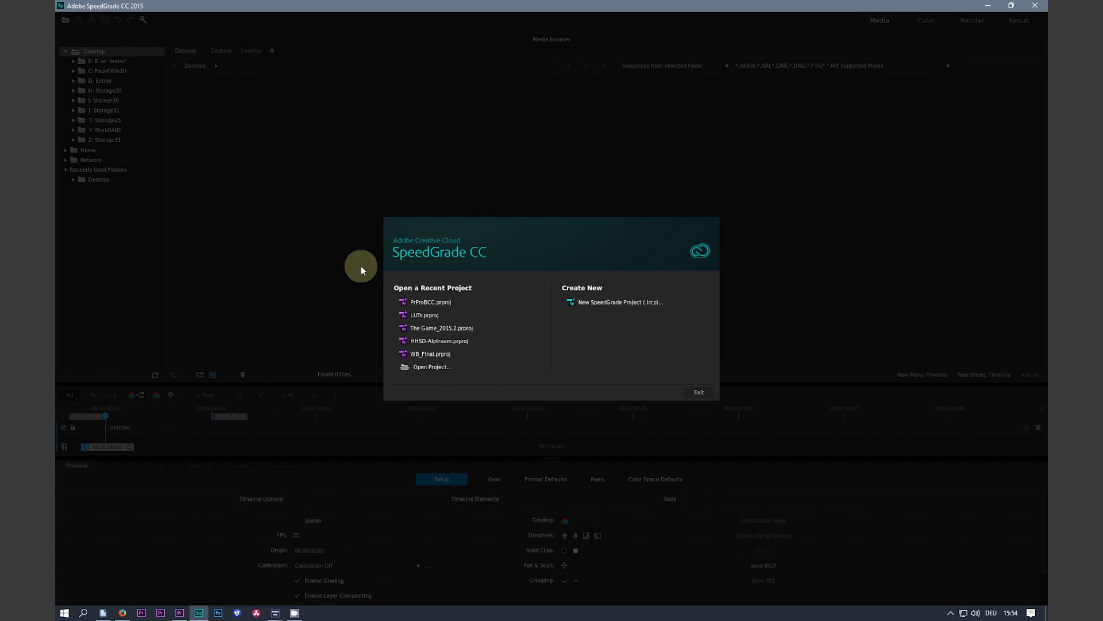
pyautogui.click(429, 367)
pyautogui.click(209, 118)
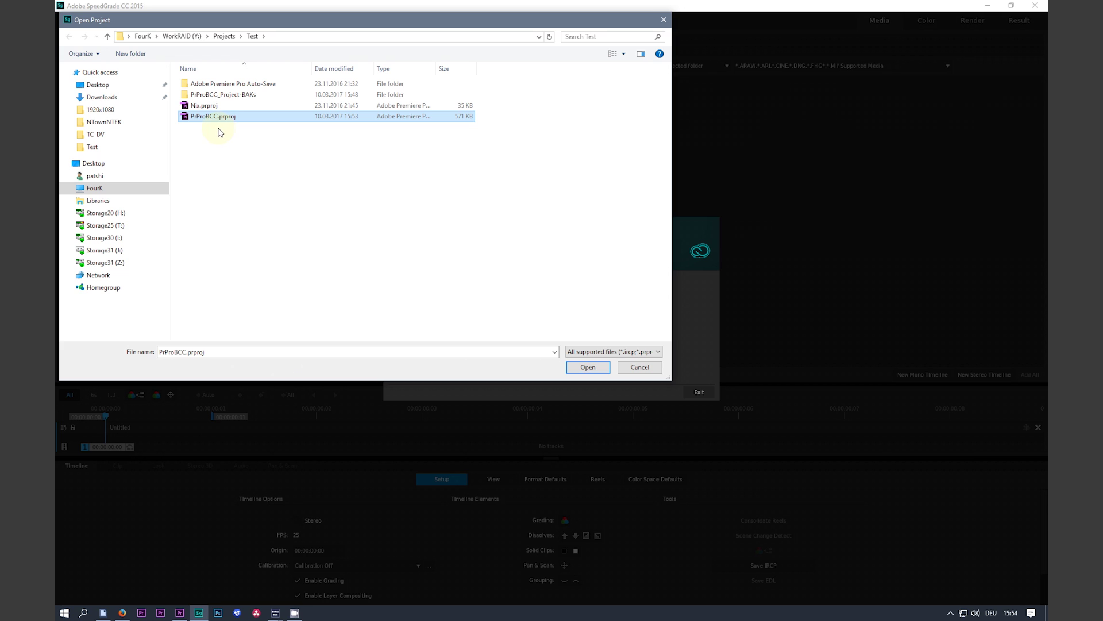
# Step: Reselect PrProBCC.prproj, skipping the backup folder, and open it in SpeedGrade
pyautogui.click(226, 98)
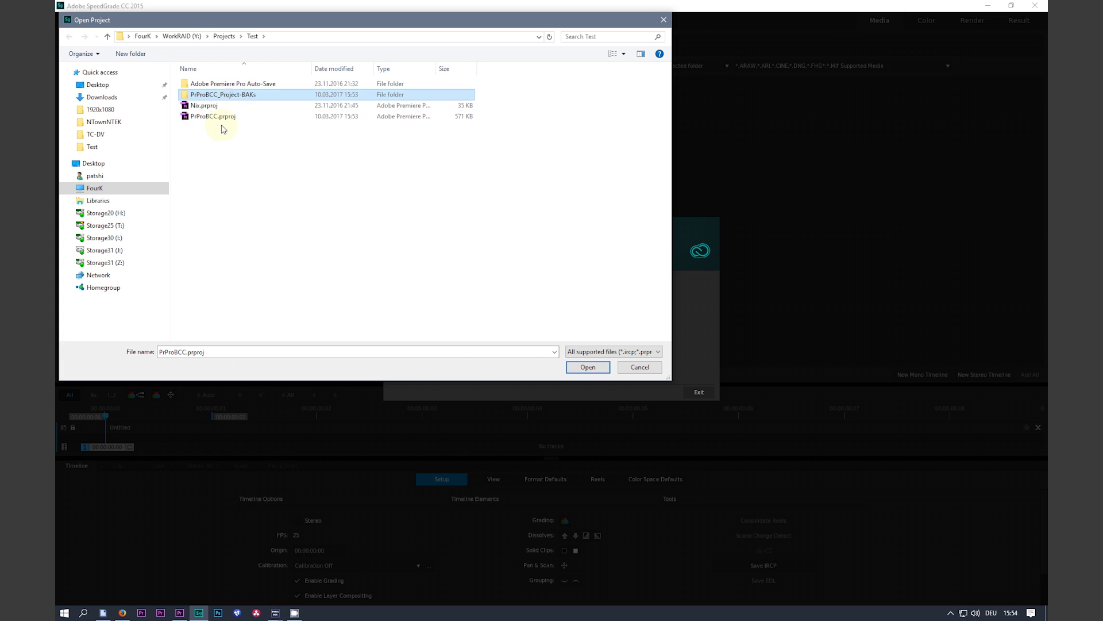
pyautogui.click(221, 131)
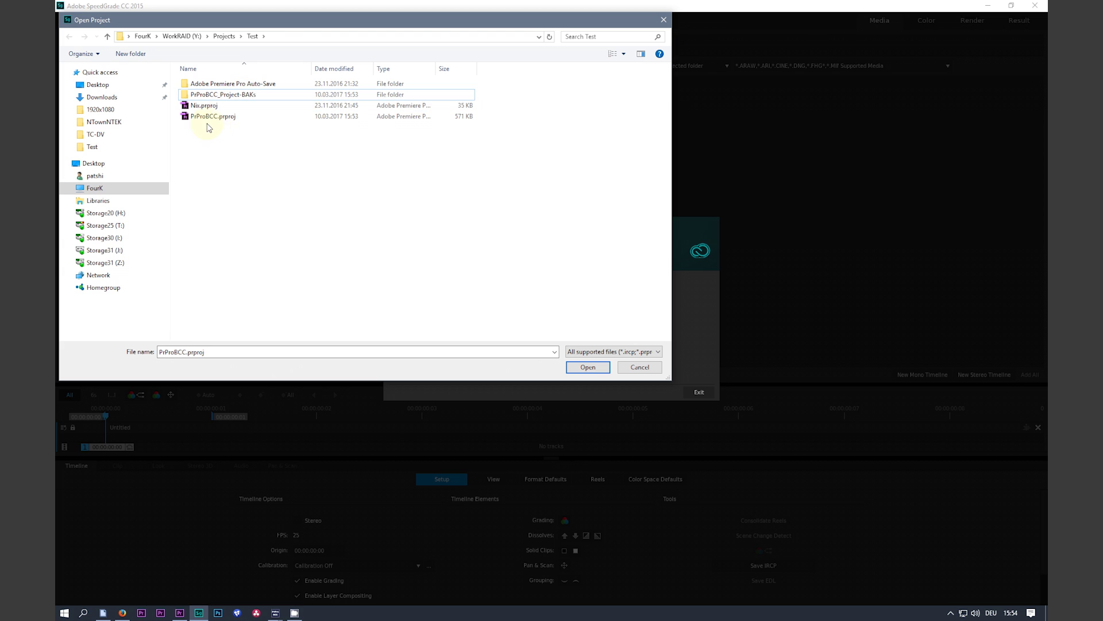
pyautogui.click(213, 117)
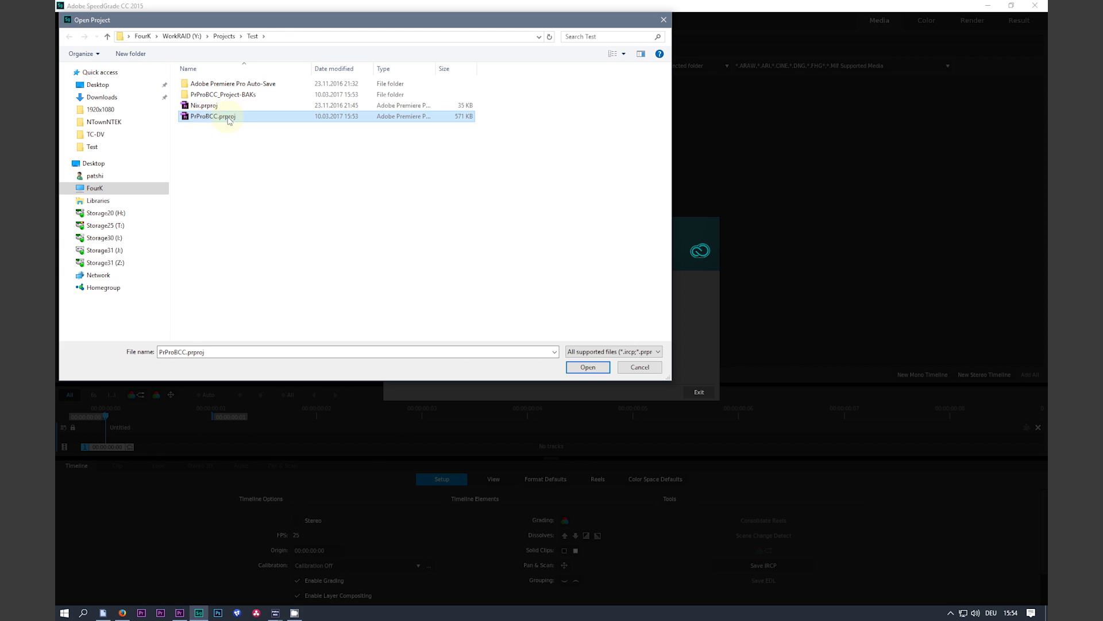
pyautogui.click(572, 367)
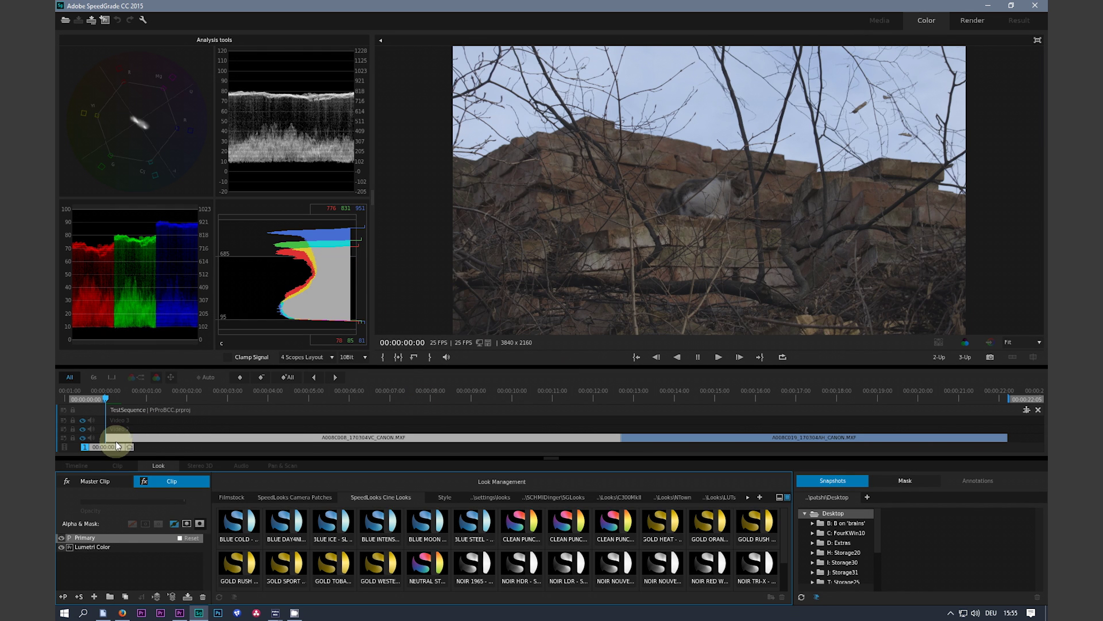
# Step: Move the playhead to 00:00:12:02, enlarge the lower panels, and show the Primary colour wheels
pyautogui.moveTo(116, 440); pyautogui.dragTo(605, 453)
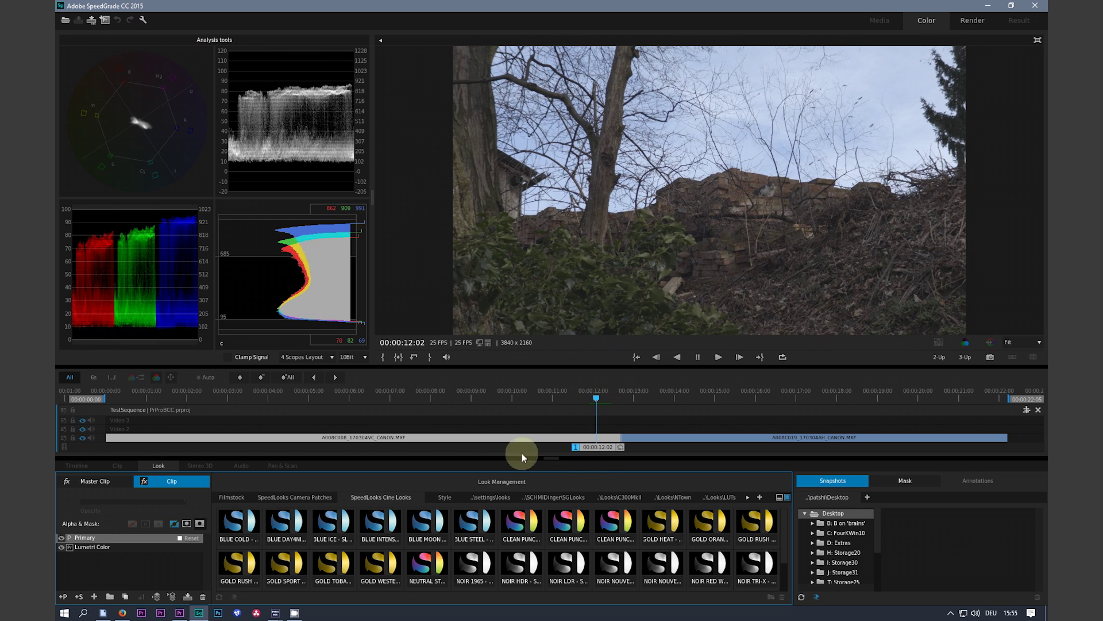
pyautogui.moveTo(560, 458); pyautogui.dragTo(557, 445)
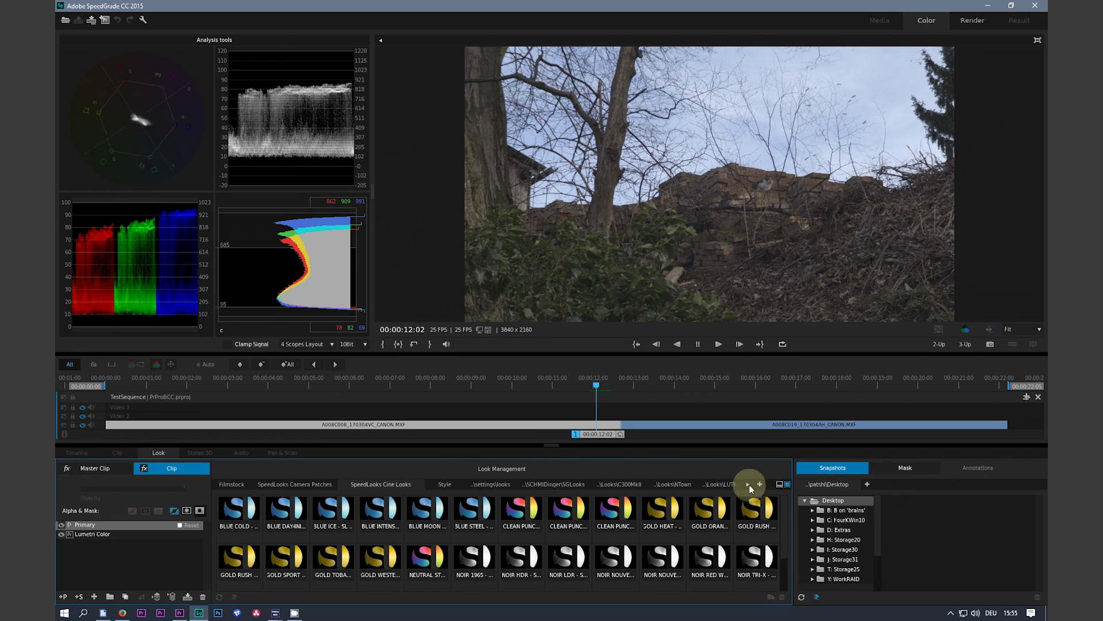
pyautogui.click(779, 484)
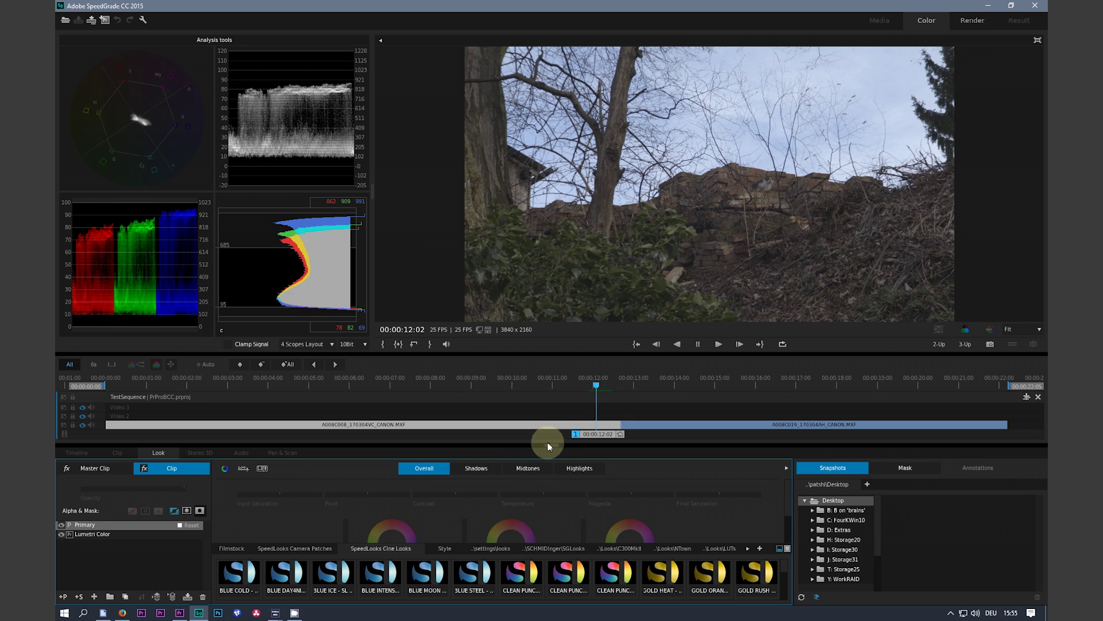
# Step: Grade the first clip: lower offset and gamma, raise gain, reduce highlight gain, shift midtones toward blue
pyautogui.moveTo(547, 446); pyautogui.dragTo(546, 395)
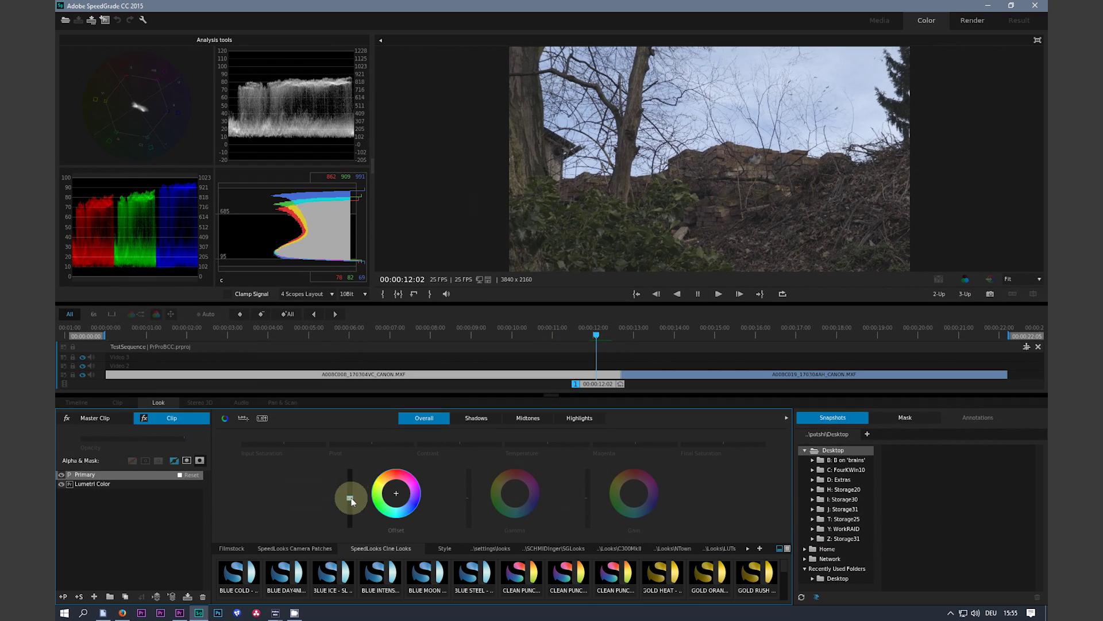
pyautogui.moveTo(350, 498); pyautogui.dragTo(350, 504)
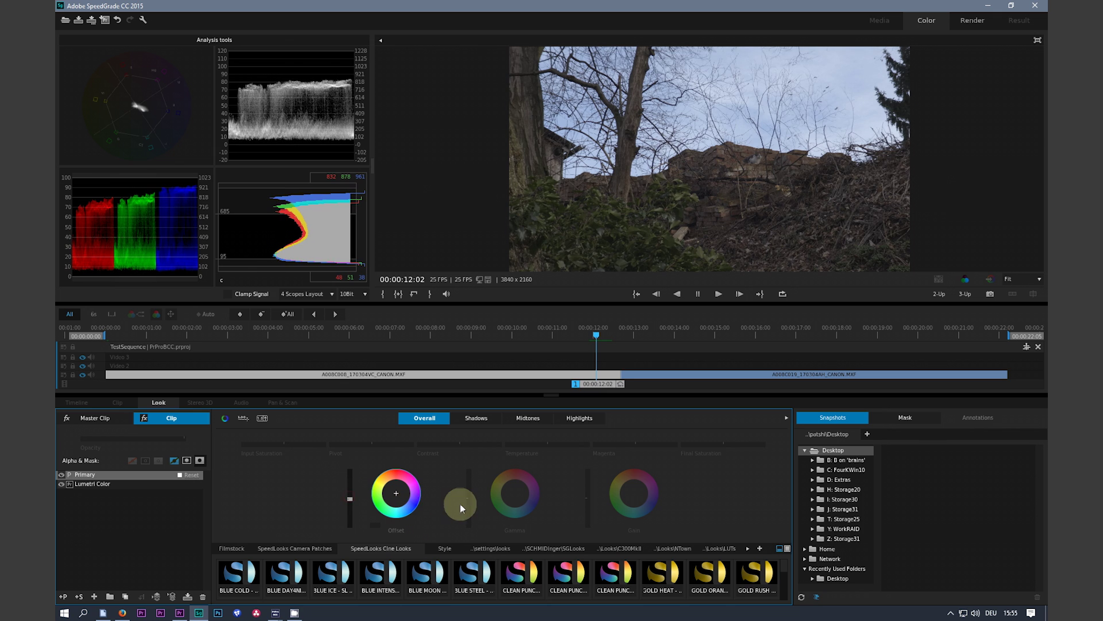
pyautogui.moveTo(469, 500); pyautogui.dragTo(469, 505)
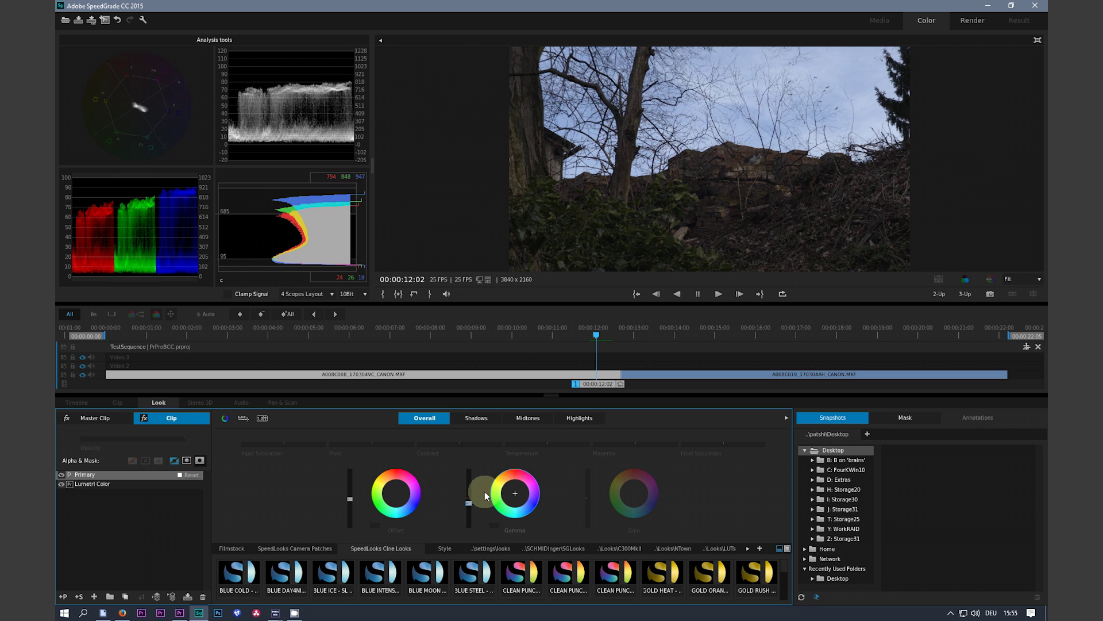
pyautogui.moveTo(598, 501); pyautogui.dragTo(587, 488)
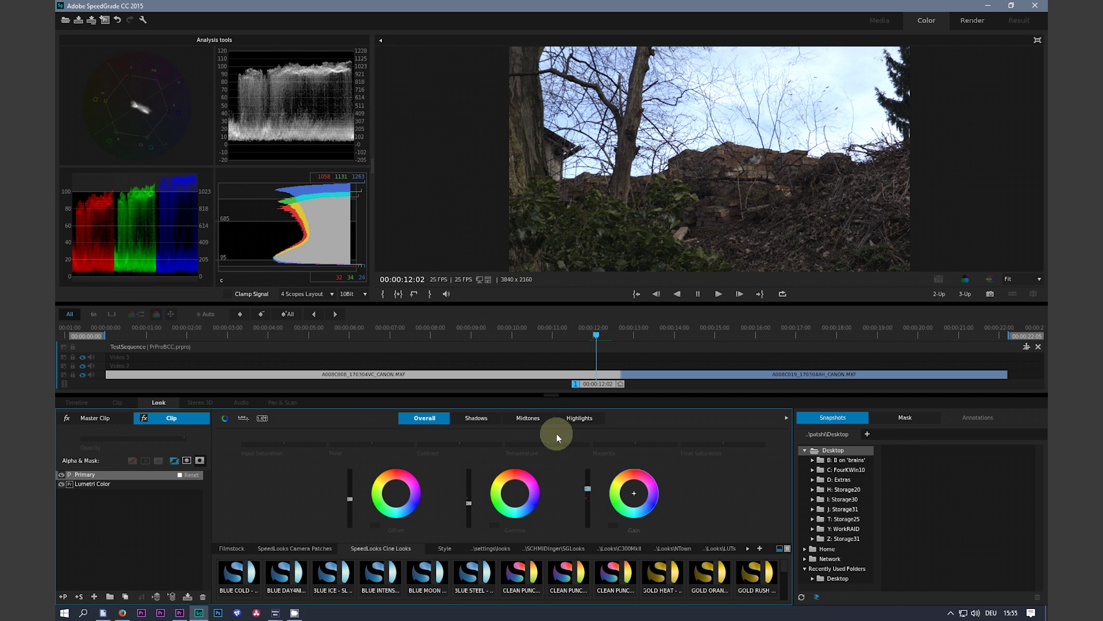
pyautogui.click(556, 433)
pyautogui.moveTo(587, 490); pyautogui.dragTo(587, 505)
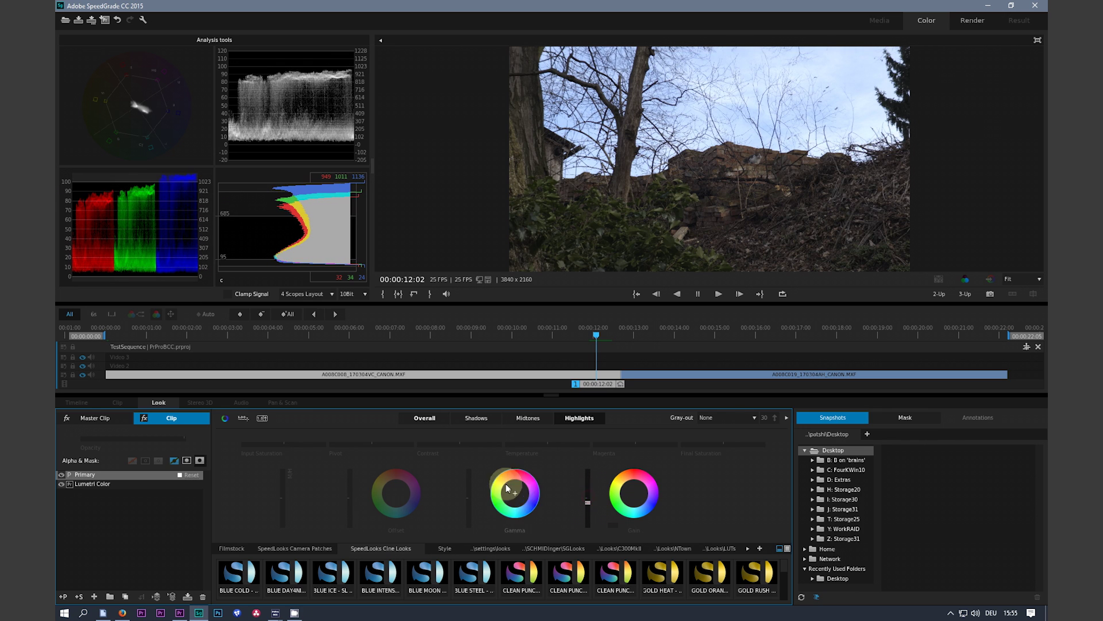
pyautogui.click(423, 417)
pyautogui.click(524, 418)
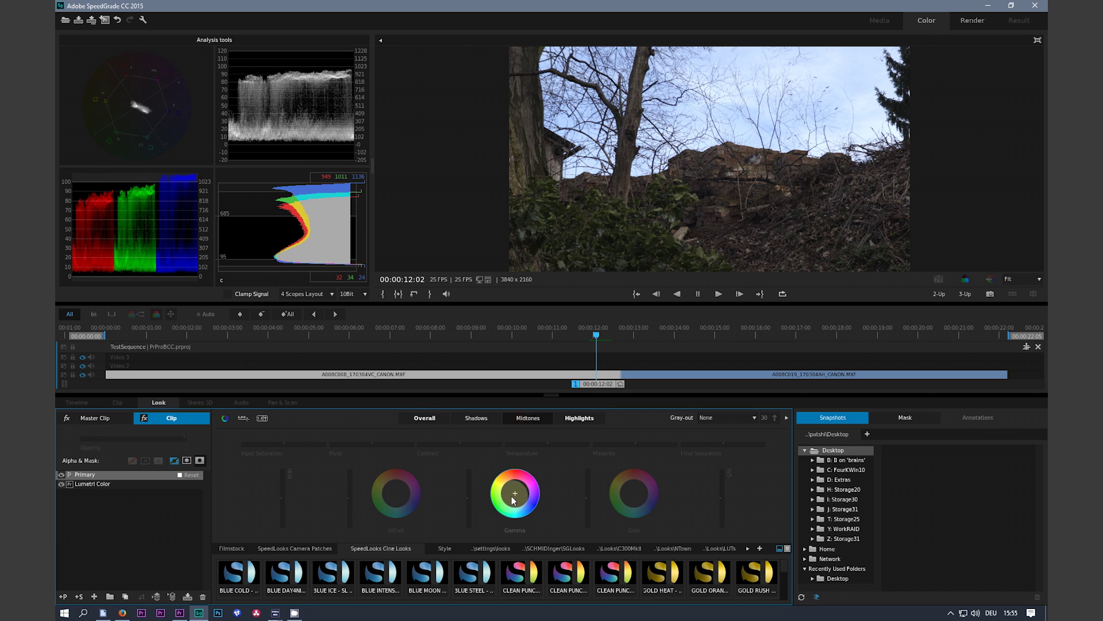
pyautogui.moveTo(514, 500); pyautogui.dragTo(556, 439)
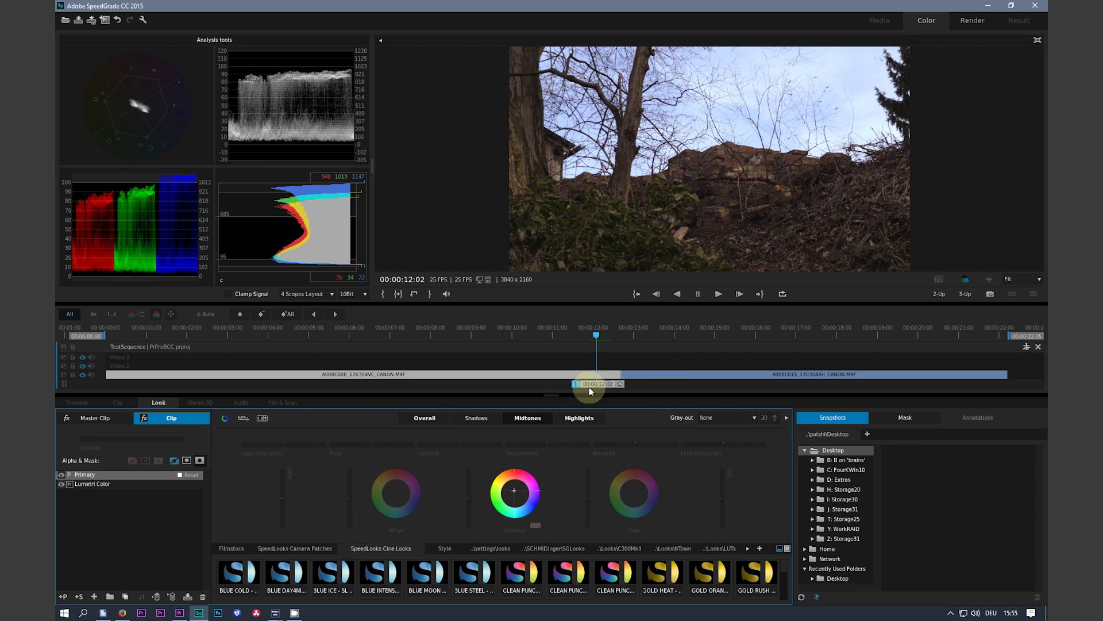
# Step: On the tractor clip, darken midtones, nudge gain up, and raise Final Saturation to 1.50
pyautogui.moveTo(588, 387); pyautogui.dragTo(672, 382)
pyautogui.moveTo(524, 490); pyautogui.dragTo(469, 502)
pyautogui.moveTo(613, 504); pyautogui.dragTo(587, 484)
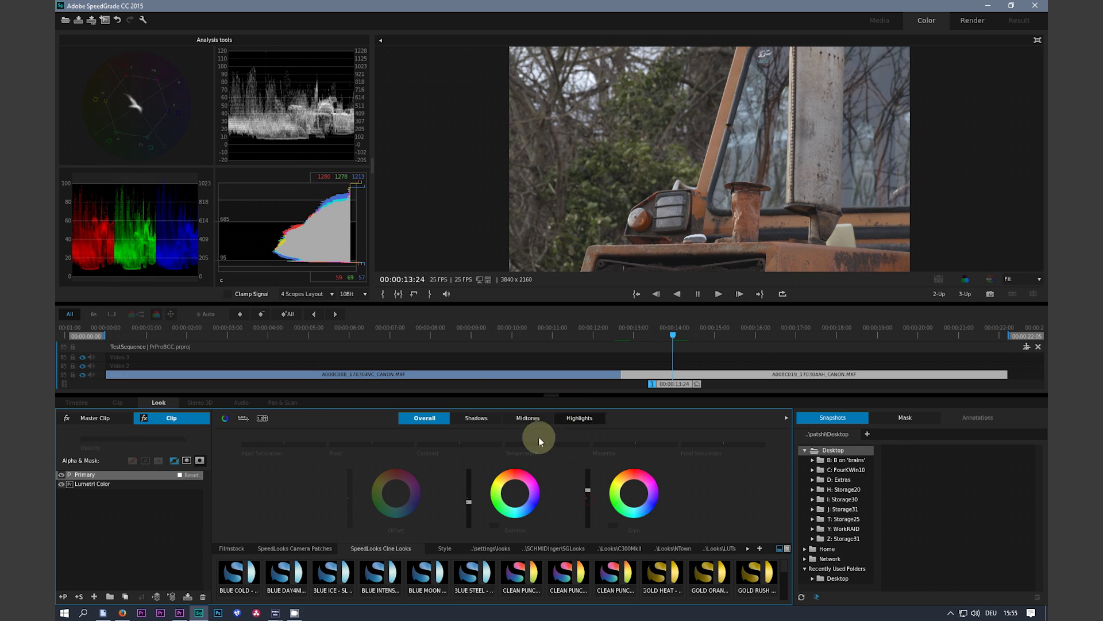
pyautogui.moveTo(721, 443)
pyautogui.mouseDown()
pyautogui.moveTo(784, 438)
pyautogui.moveTo(721, 443)
pyautogui.moveTo(722, 431)
pyautogui.moveTo(722, 444)
pyautogui.mouseUp()
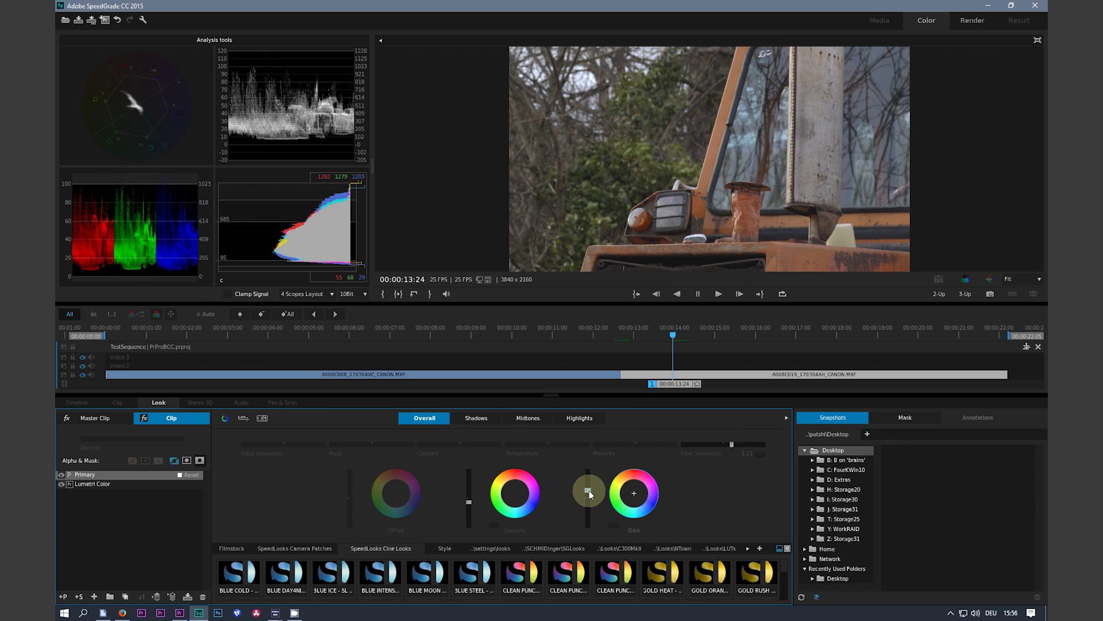
pyautogui.moveTo(590, 493); pyautogui.dragTo(587, 485)
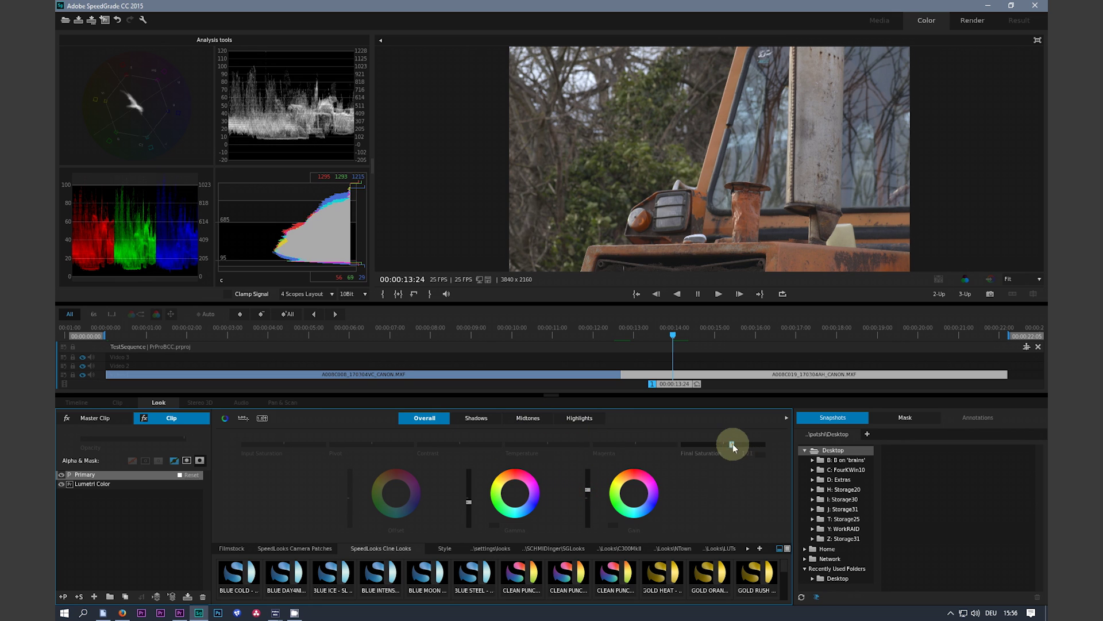
pyautogui.moveTo(733, 447); pyautogui.dragTo(627, 415)
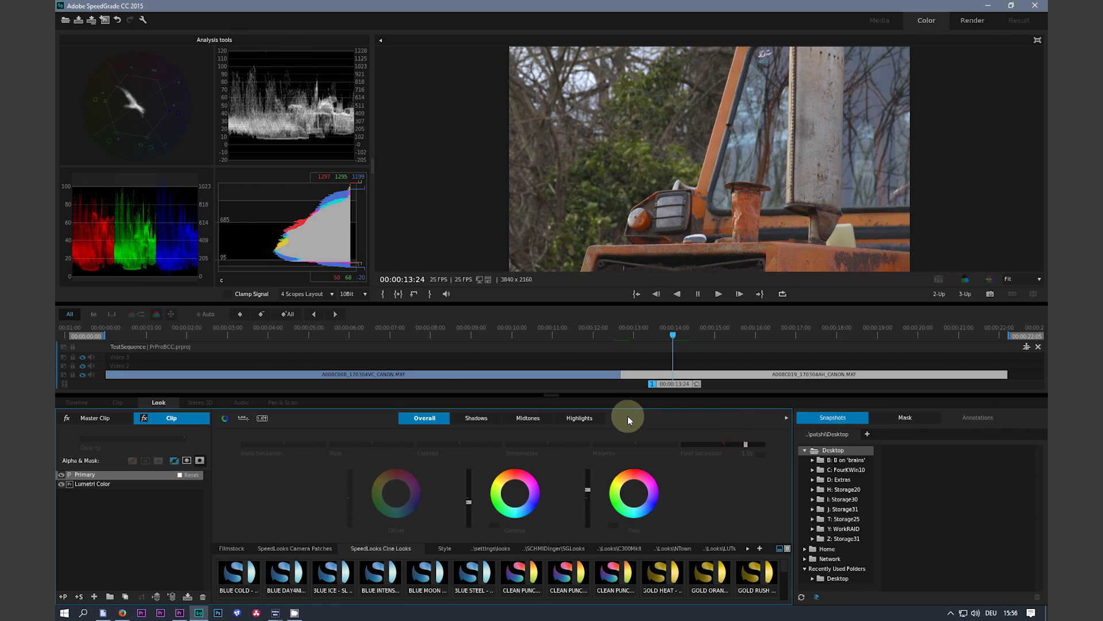
pyautogui.moveTo(661, 382); pyautogui.dragTo(709, 381)
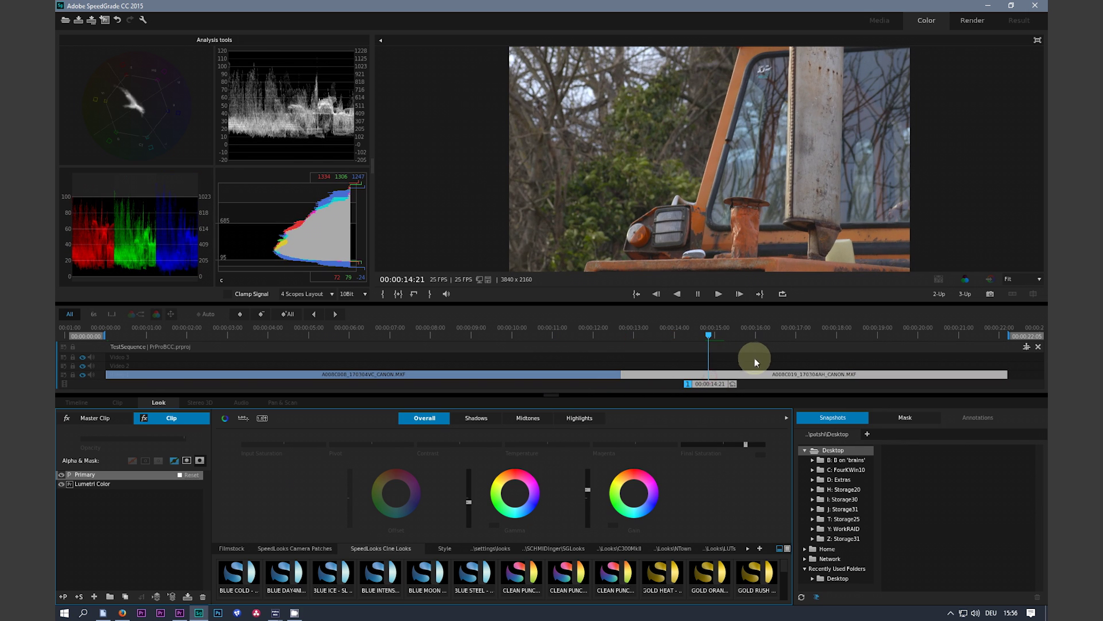
# Step: Save the graded PrProBCC project, close it, and minimise SpeedGrade
pyautogui.click(80, 23)
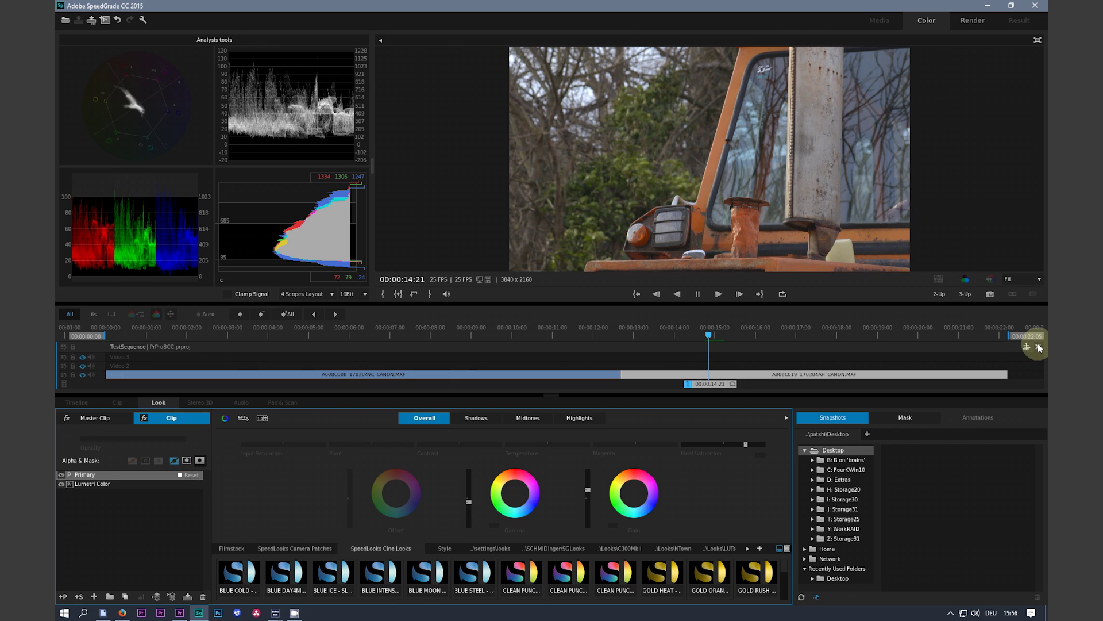
pyautogui.click(1039, 348)
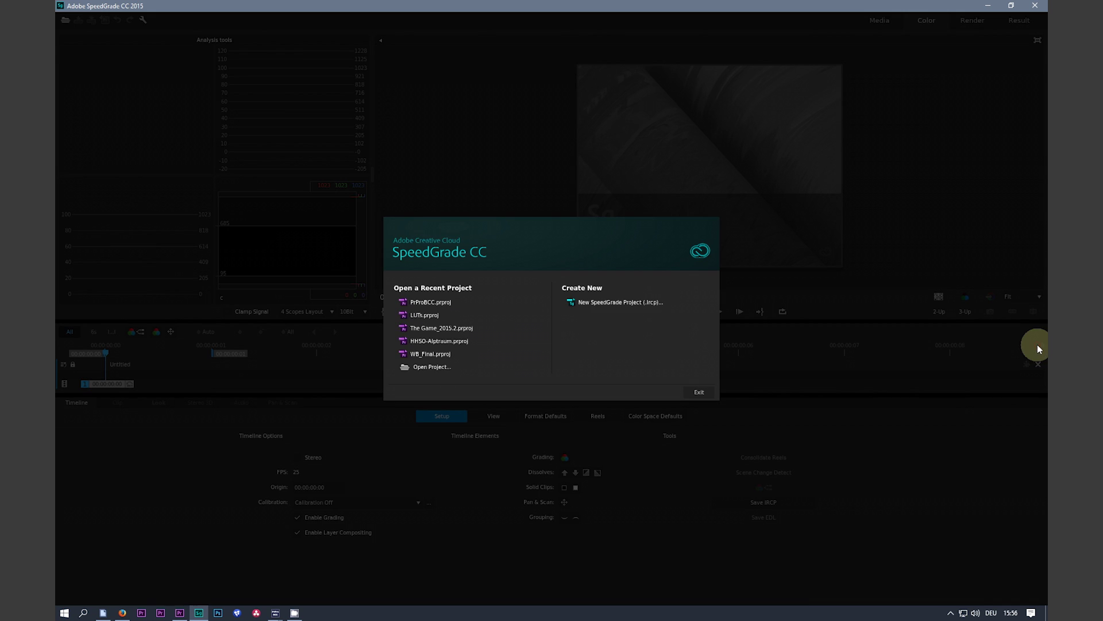
pyautogui.click(990, 6)
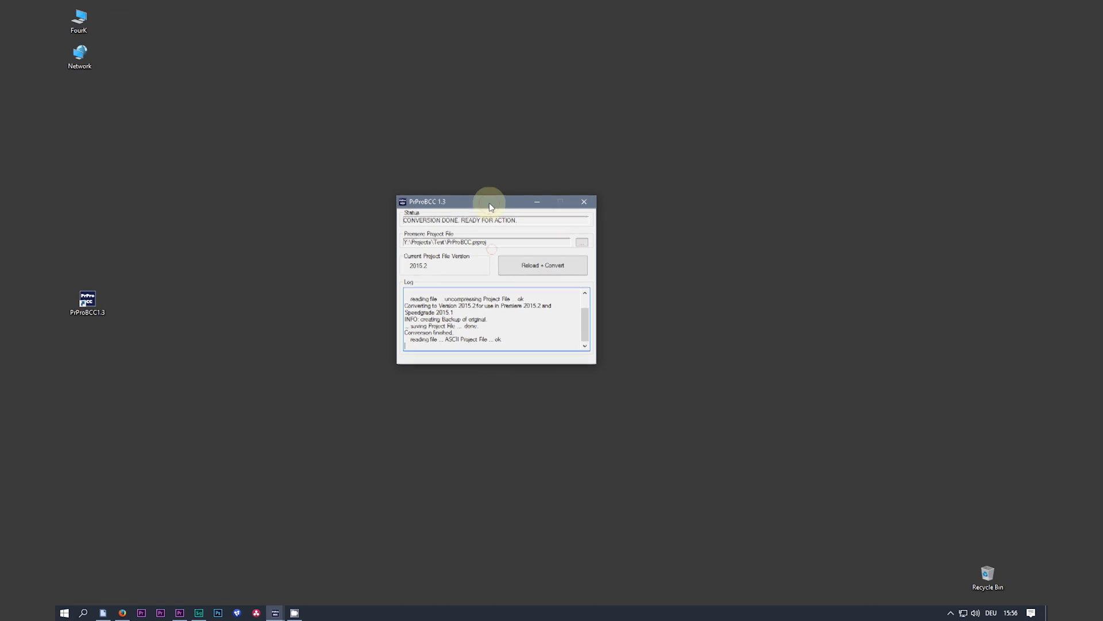
# Step: Reload the graded PrProBCC.prproj in the converter and convert it back to version 2017
pyautogui.moveTo(490, 205); pyautogui.dragTo(434, 201)
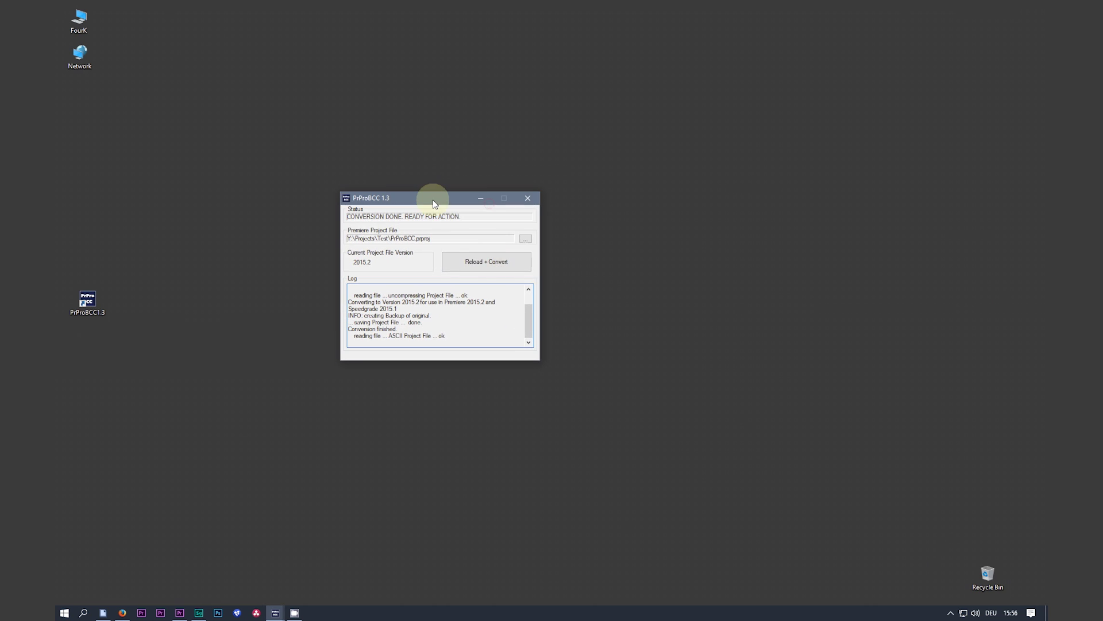
pyautogui.click(454, 263)
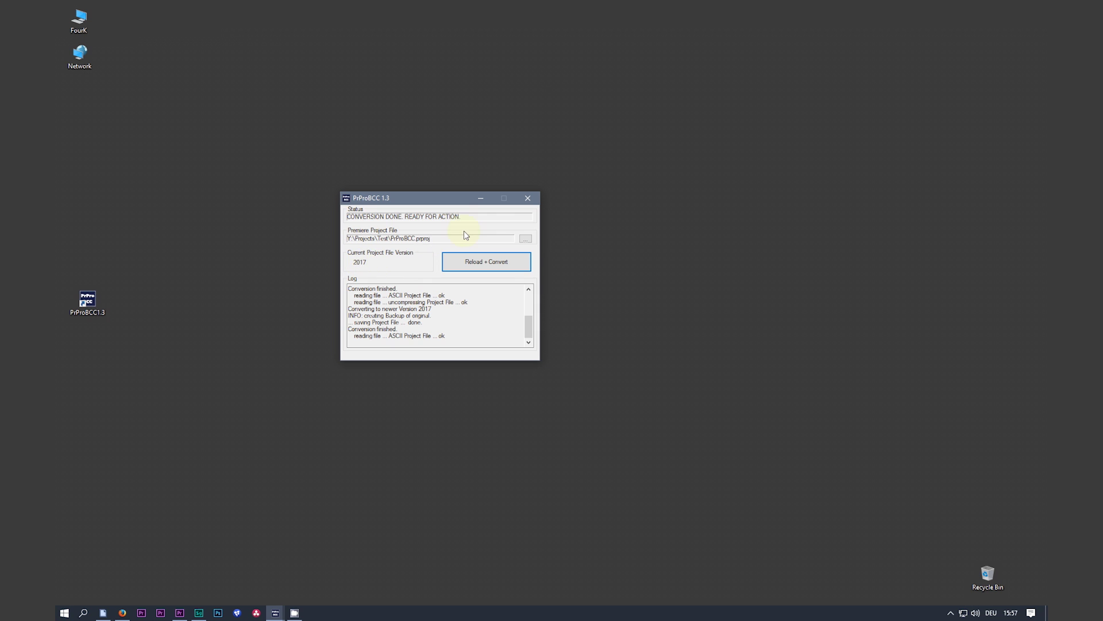
pyautogui.moveTo(447, 206); pyautogui.dragTo(419, 207)
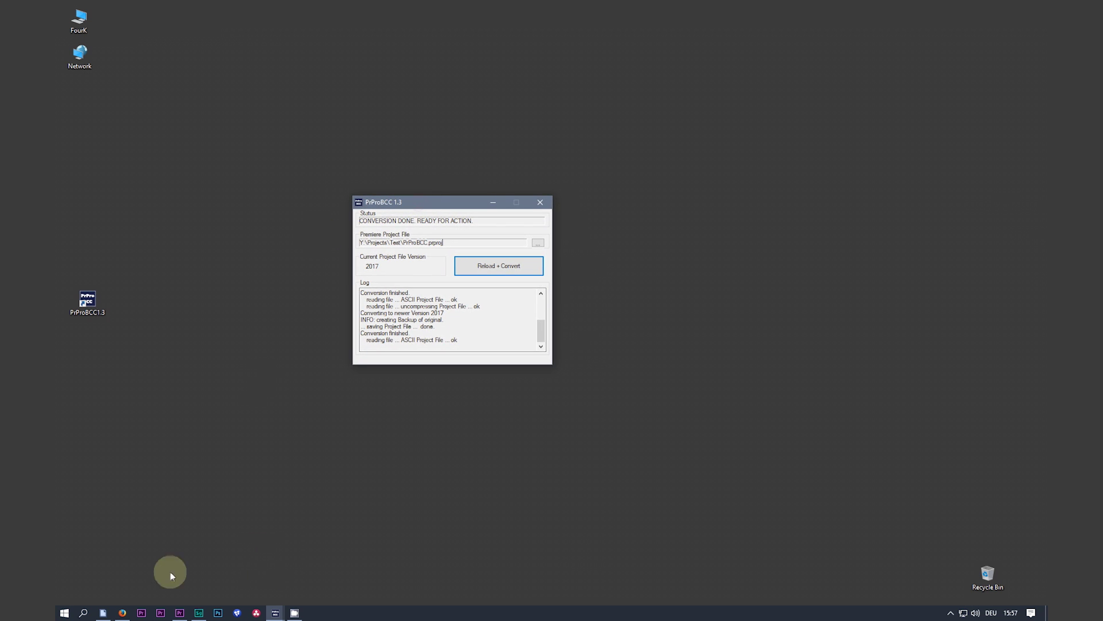
# Step: Reopen PrProBCC and drag TestSequence's second V1 clip later, extending the sequence to 00:00:24:12
pyautogui.click(180, 613)
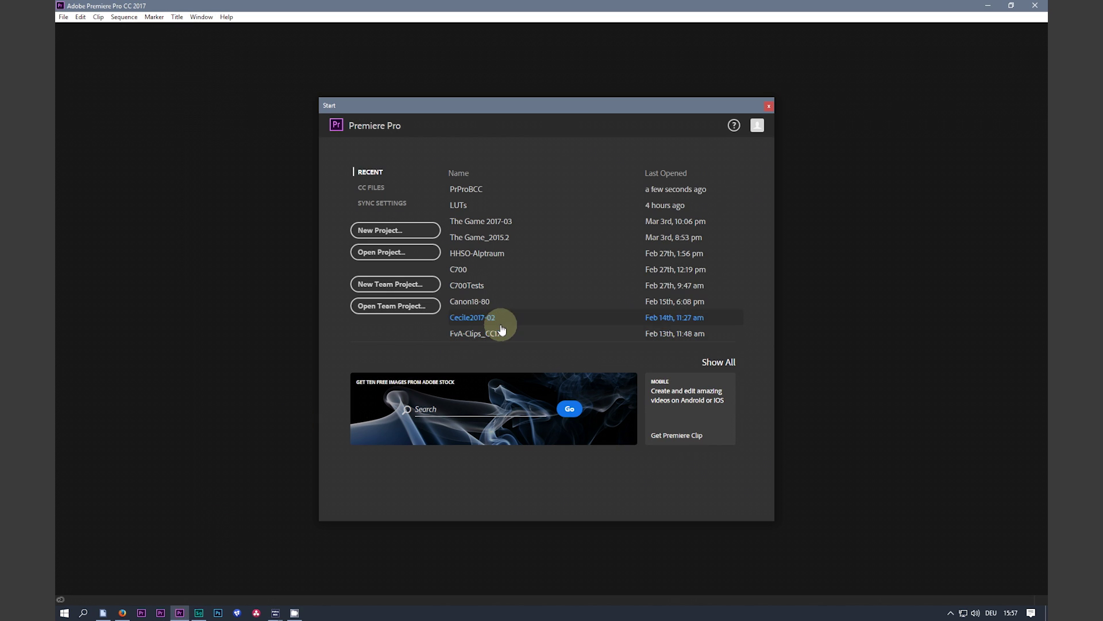
pyautogui.click(479, 190)
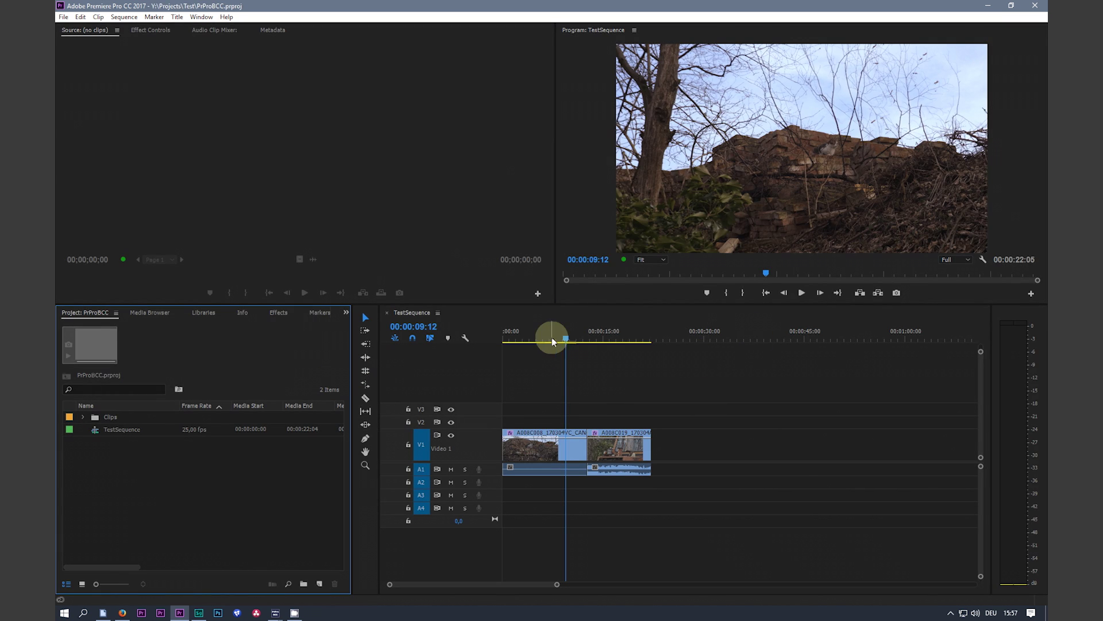
pyautogui.moveTo(553, 341); pyautogui.dragTo(574, 338)
pyautogui.click(610, 448)
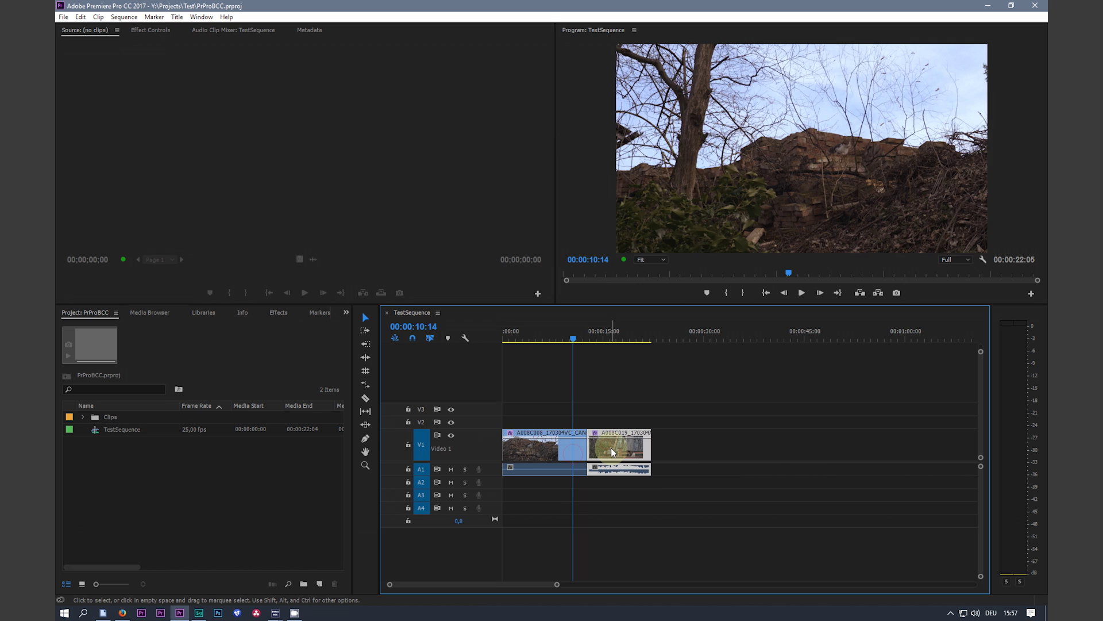
pyautogui.moveTo(613, 452); pyautogui.dragTo(618, 446)
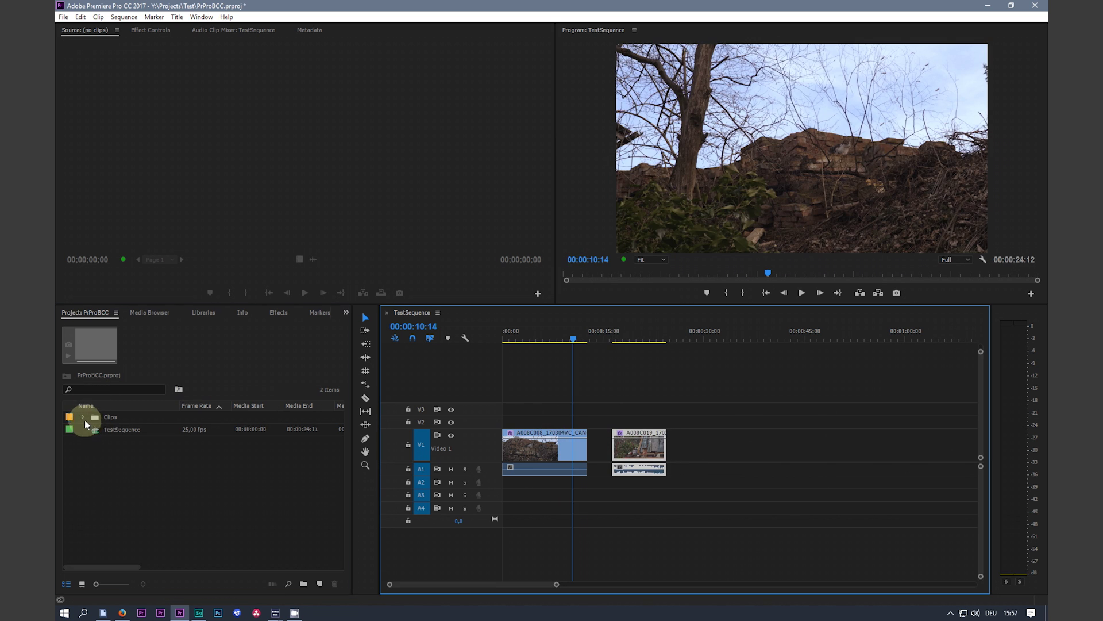
# Step: Load vase clip A029D103 from the Clips bin and mark In and Out points around the wanted section
pyautogui.click(83, 417)
pyautogui.doubleClick(128, 466)
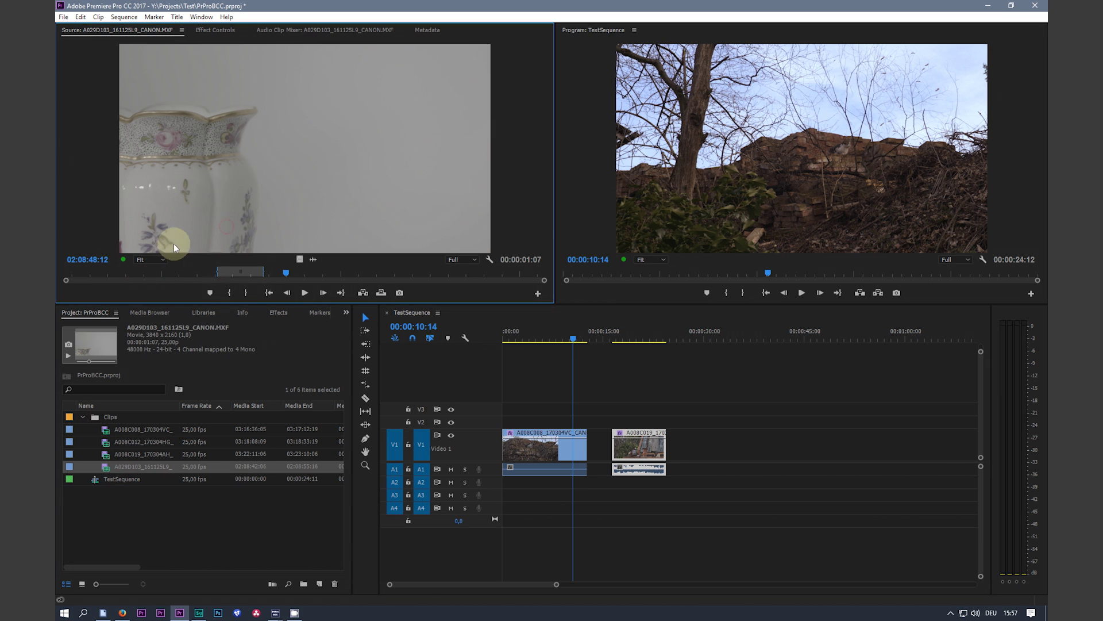
pyautogui.moveTo(272, 276)
pyautogui.mouseDown()
pyautogui.moveTo(215, 270)
pyautogui.moveTo(244, 270)
pyautogui.moveTo(217, 267)
pyautogui.moveTo(219, 280)
pyautogui.moveTo(286, 274)
pyautogui.mouseUp()
pyautogui.press('i')
pyautogui.press('o')
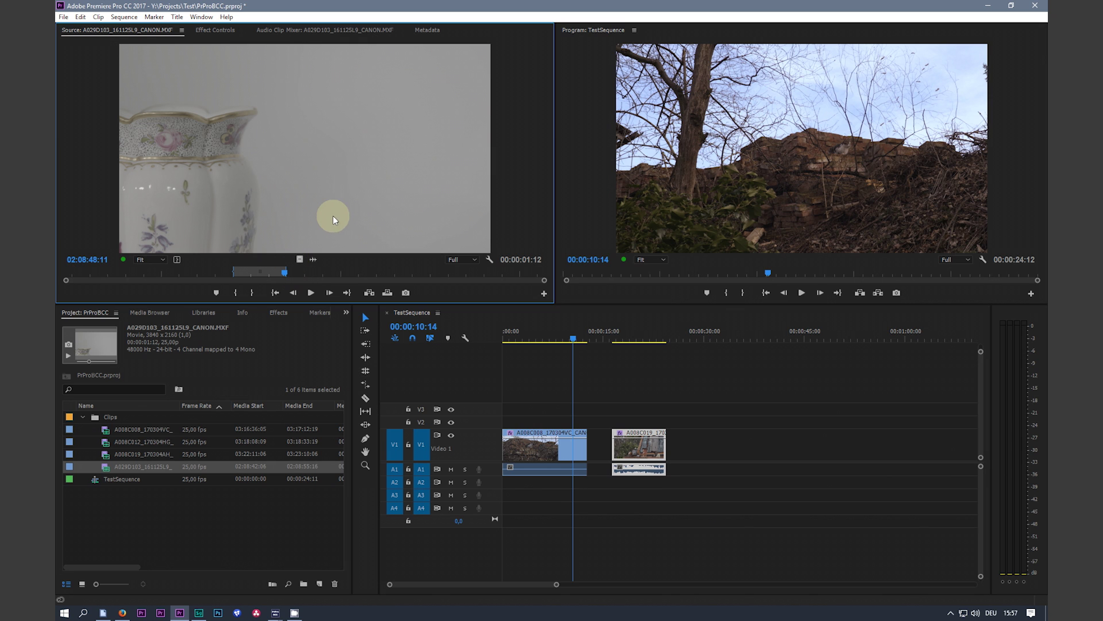
# Step: Place the marked 00:00:01:12 vase section on V1 after the first clip and review the edit
pyautogui.moveTo(374, 145); pyautogui.dragTo(605, 443)
pyautogui.click(591, 337)
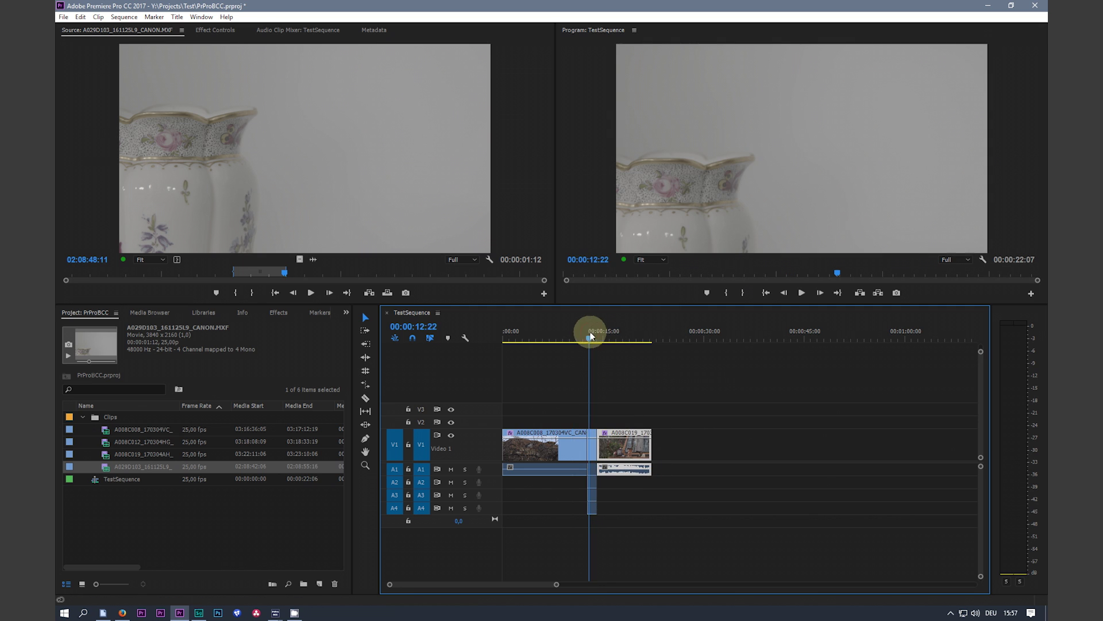
pyautogui.click(589, 342)
pyautogui.moveTo(589, 344)
pyautogui.mouseDown()
pyautogui.moveTo(574, 338)
pyautogui.moveTo(603, 338)
pyautogui.moveTo(594, 341)
pyautogui.mouseUp()
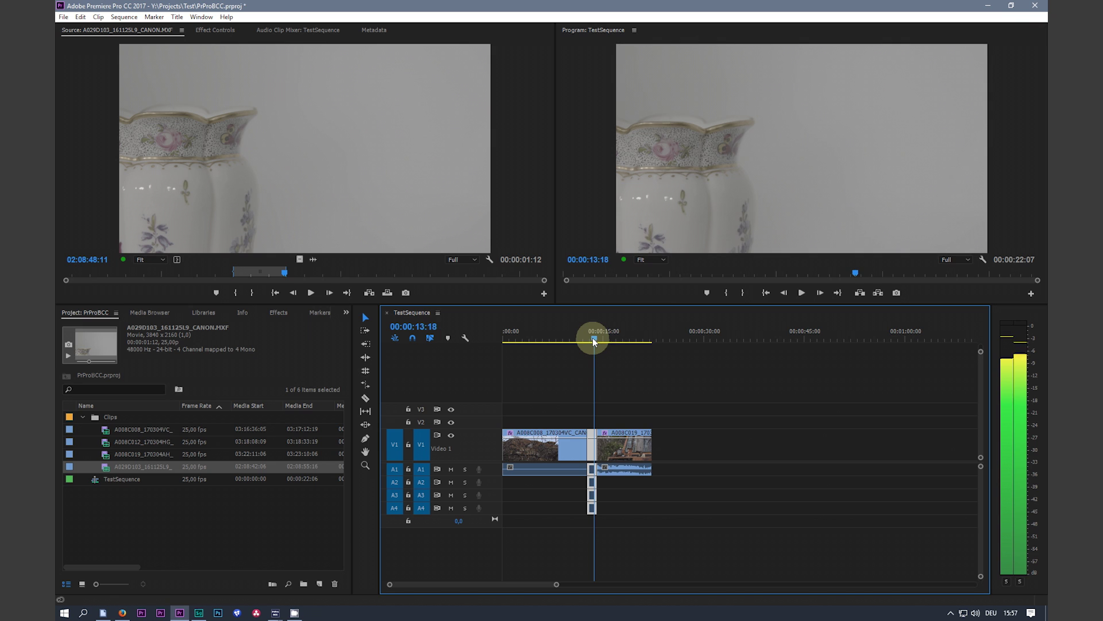
# Step: Save the PrProBCC project and scrub the sequence around the inserted vase clip
pyautogui.click(622, 378)
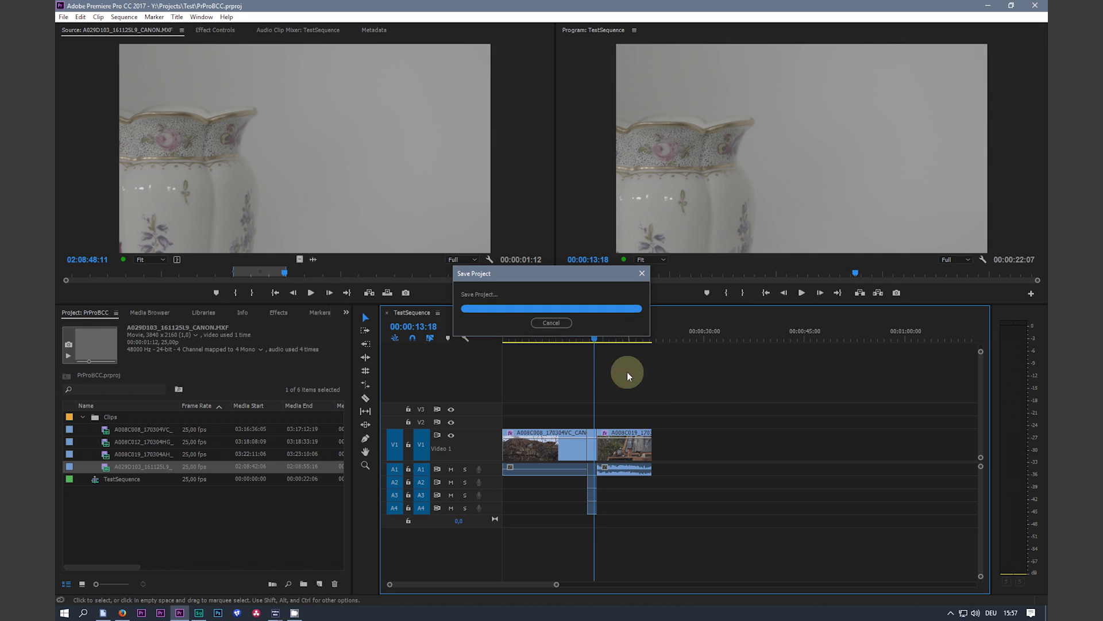
pyautogui.click(582, 337)
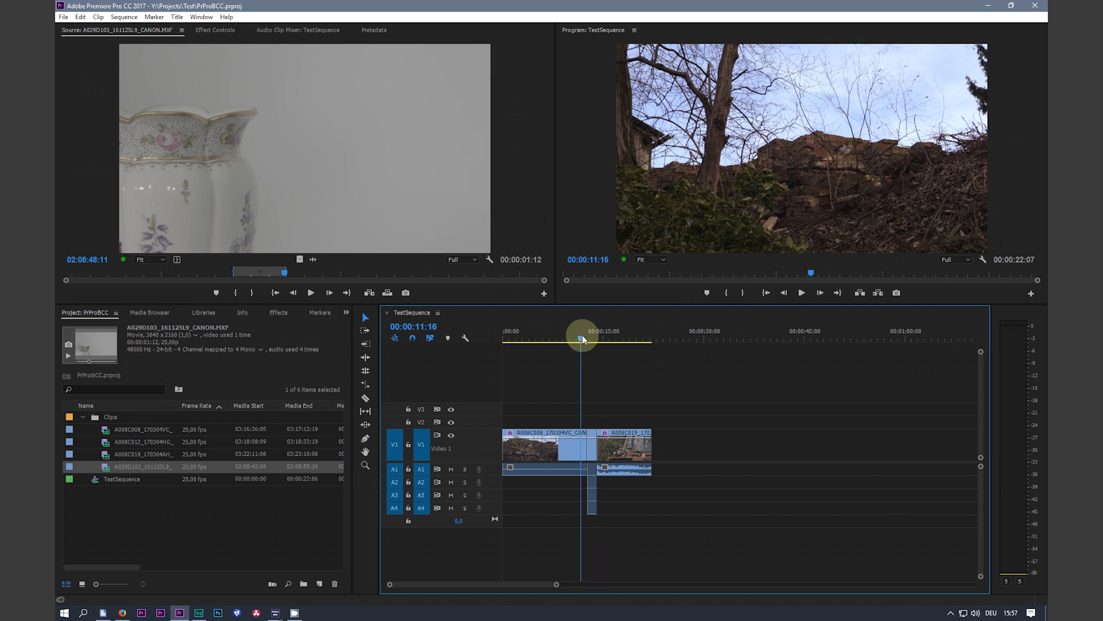
pyautogui.click(586, 340)
pyautogui.moveTo(586, 339)
pyautogui.mouseDown()
pyautogui.moveTo(605, 339)
pyautogui.moveTo(594, 341)
pyautogui.mouseUp()
# Step: Close the PrProBCC project and minimize Premiere to return to the converter
pyautogui.click(62, 18)
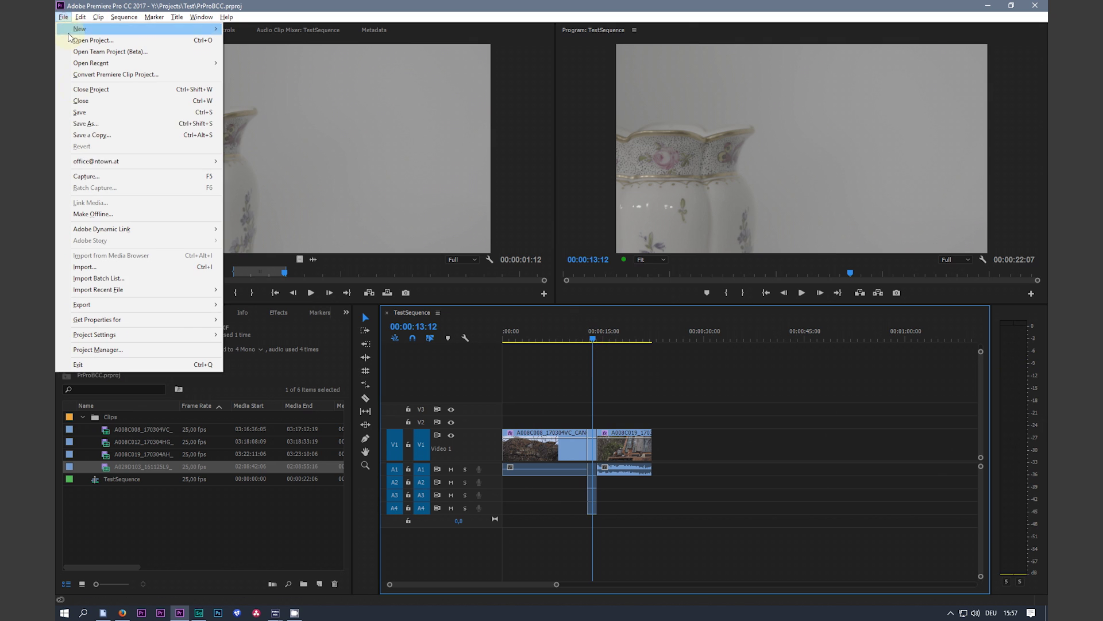
pyautogui.click(116, 89)
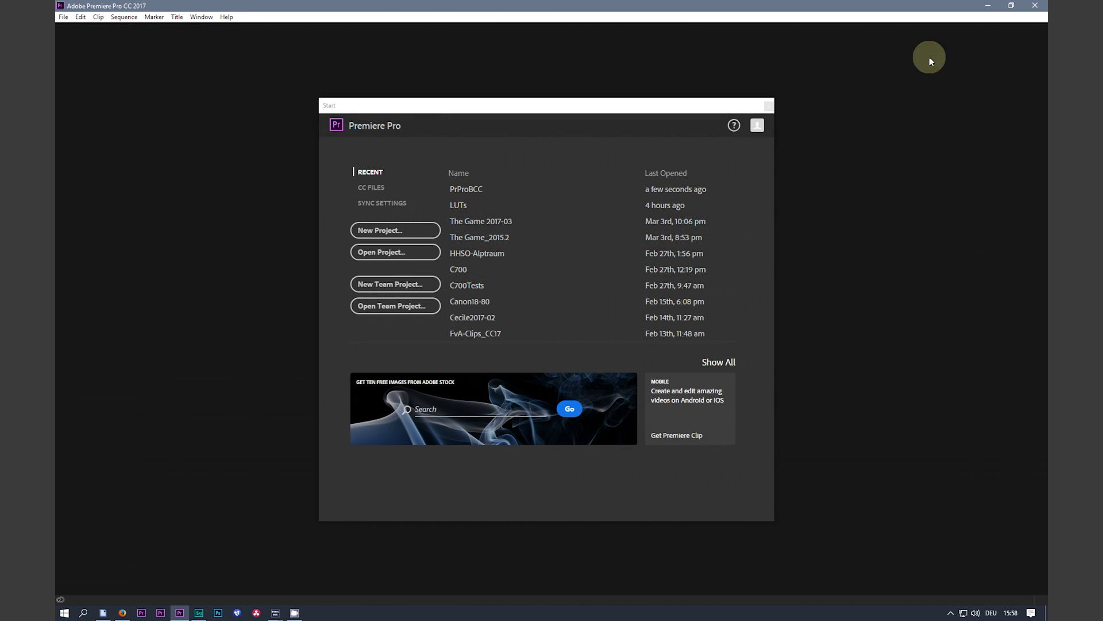
pyautogui.click(987, 5)
# Step: Convert PrProBCC.prproj down to version 2015.2 and bring SpeedGrade's start screen forward
pyautogui.moveTo(441, 204); pyautogui.dragTo(417, 217)
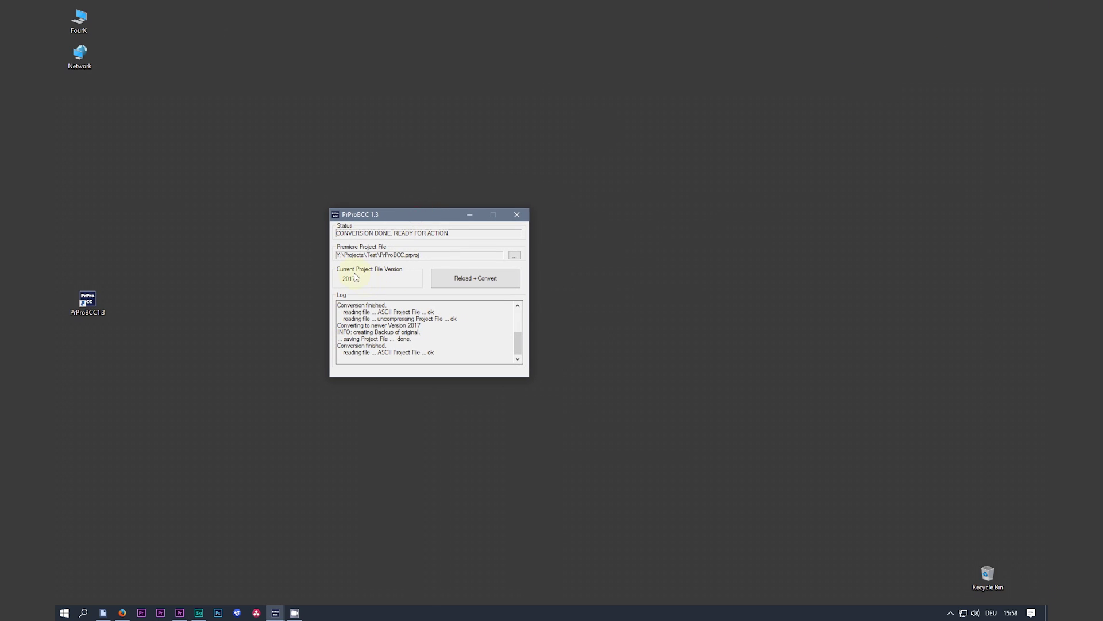
pyautogui.click(444, 281)
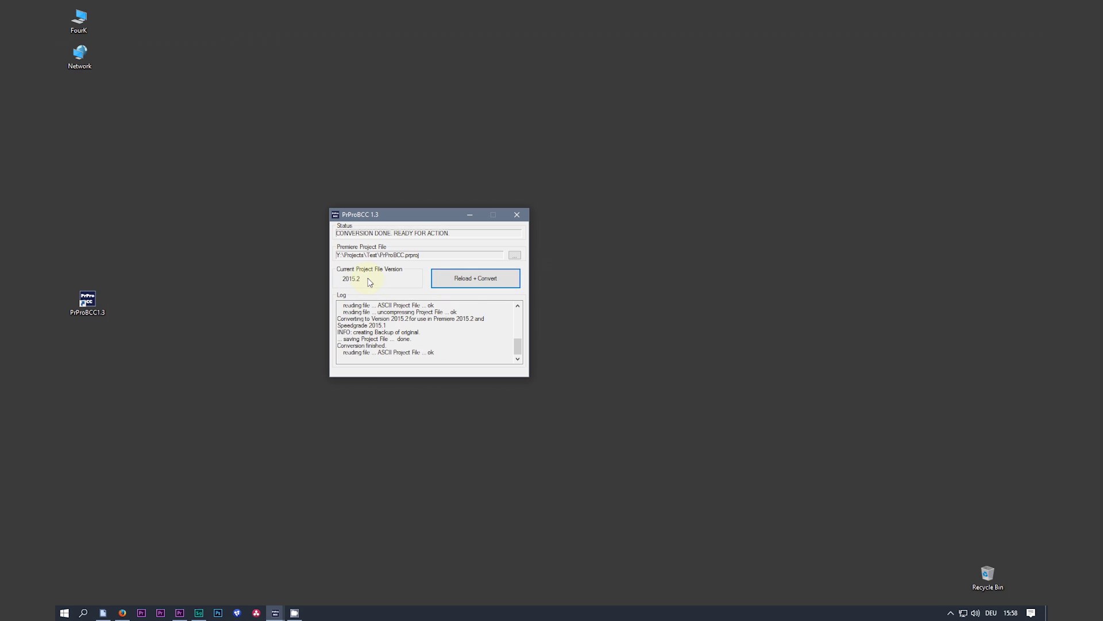
pyautogui.click(199, 613)
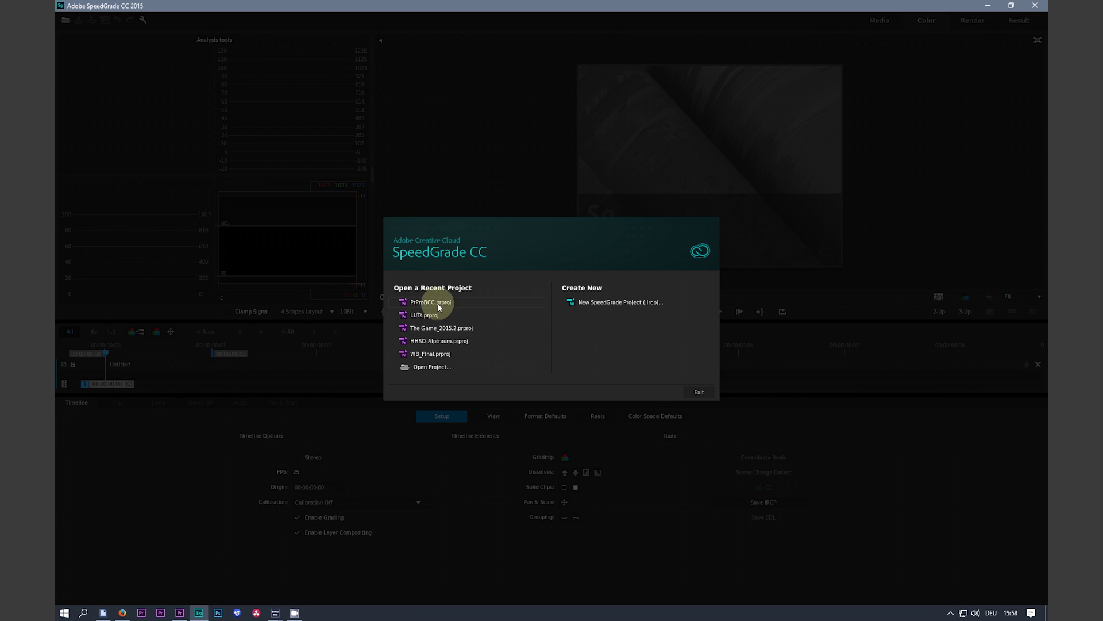
# Step: Open PrProBCC.prproj, move to the vase clip at 00:00:13:06, then lower gamma and raise gain
pyautogui.click(430, 302)
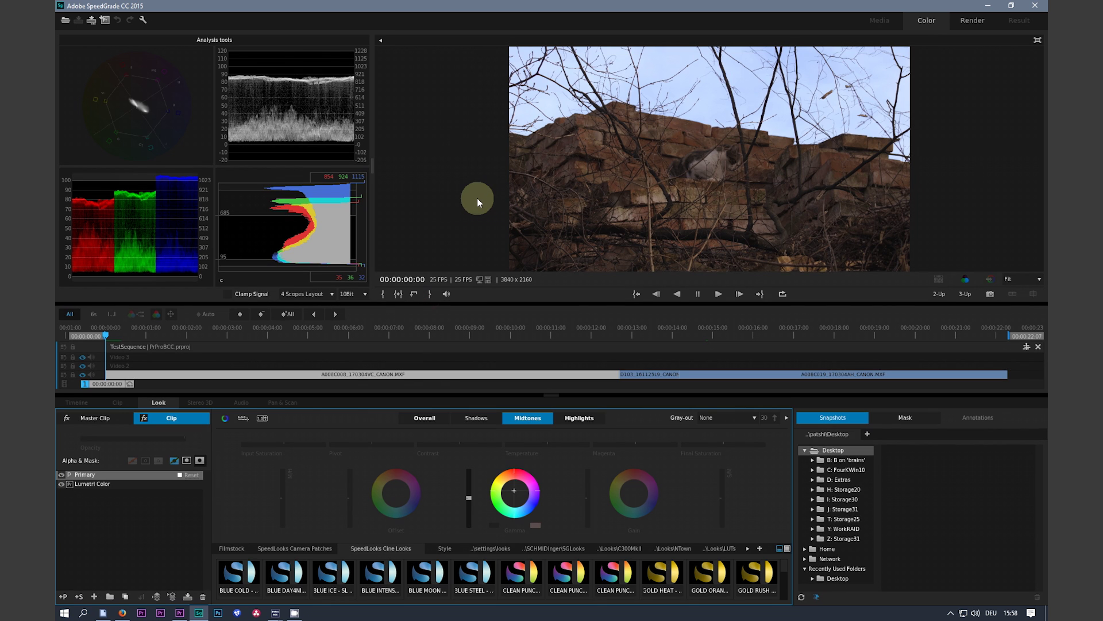
pyautogui.moveTo(119, 381); pyautogui.dragTo(651, 386)
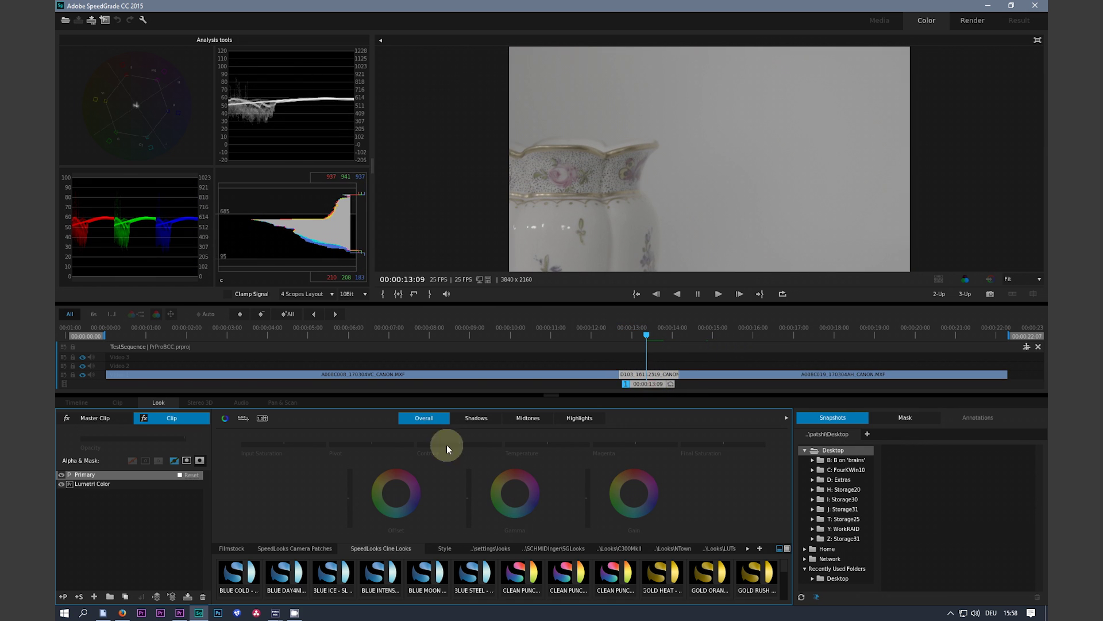
pyautogui.moveTo(470, 495); pyautogui.dragTo(469, 509)
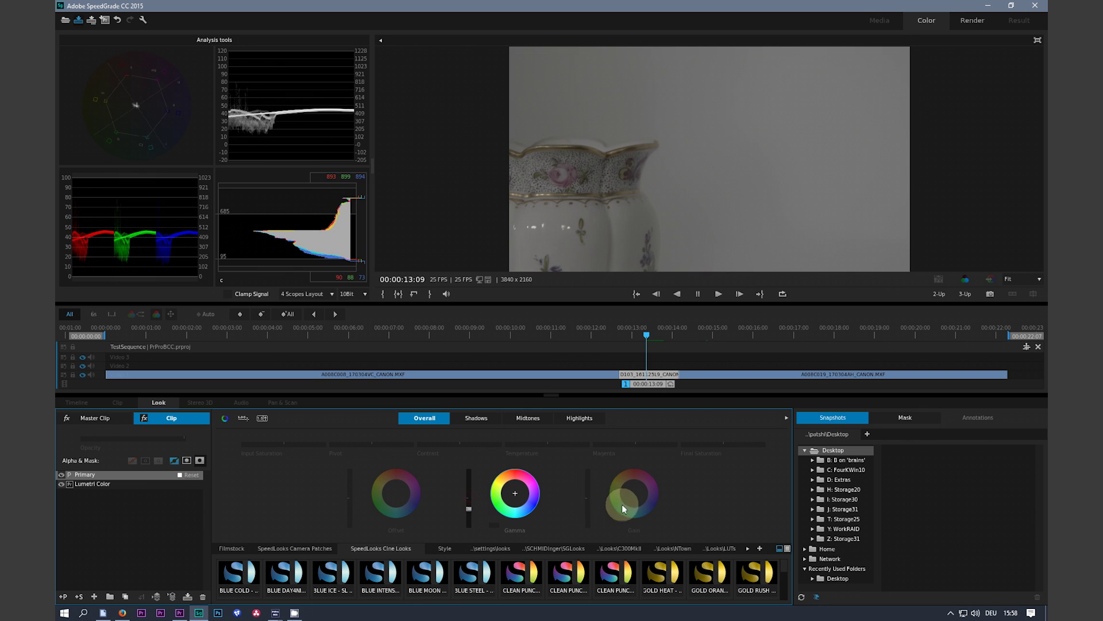
pyautogui.moveTo(587, 499)
pyautogui.mouseDown()
pyautogui.moveTo(603, 444)
pyautogui.moveTo(587, 481)
pyautogui.mouseUp()
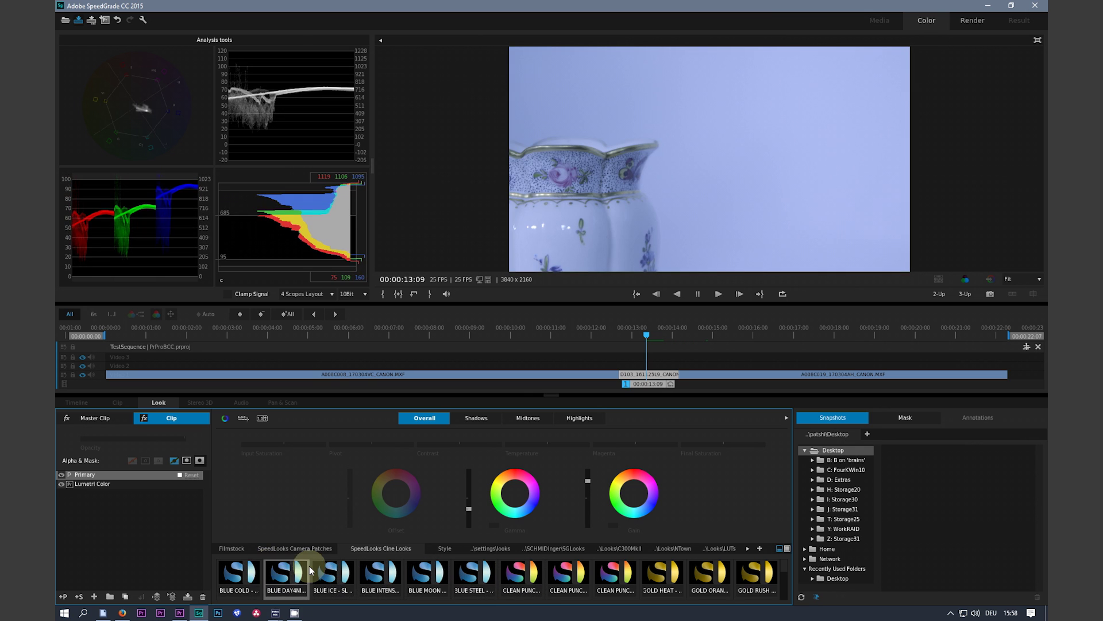
# Step: Apply a neutral SpeedLook, set Final Saturation to 1.56 and midtone Contrast to -0.03
pyautogui.click(427, 573)
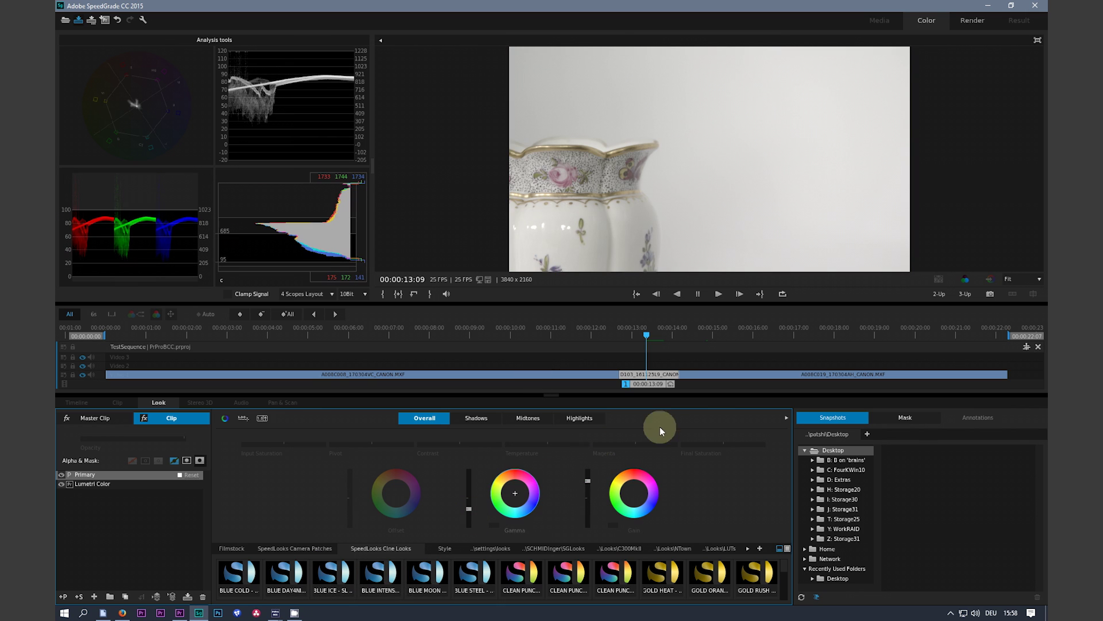
pyautogui.moveTo(725, 440); pyautogui.dragTo(512, 327)
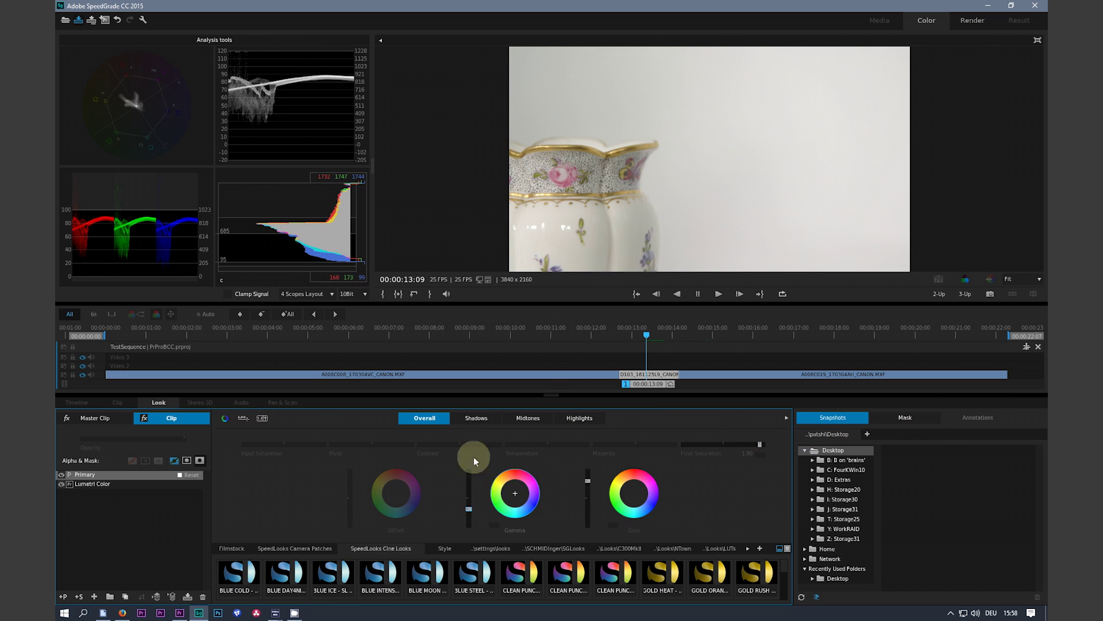
pyautogui.click(517, 420)
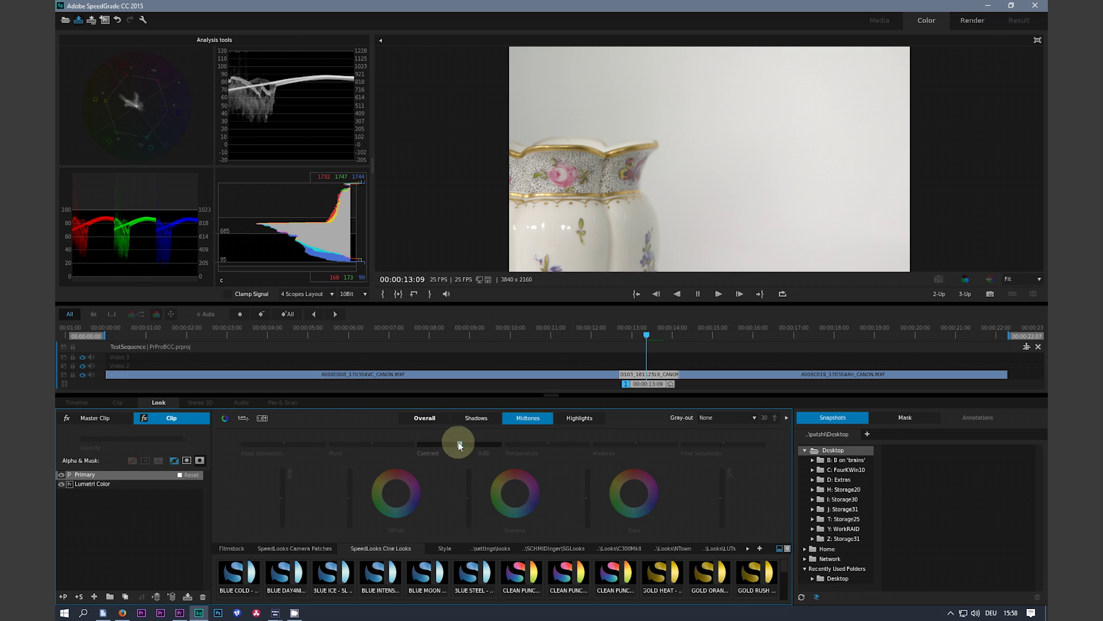
pyautogui.moveTo(457, 441)
pyautogui.mouseDown()
pyautogui.moveTo(320, 443)
pyautogui.moveTo(579, 438)
pyautogui.moveTo(372, 439)
pyautogui.moveTo(460, 442)
pyautogui.mouseUp()
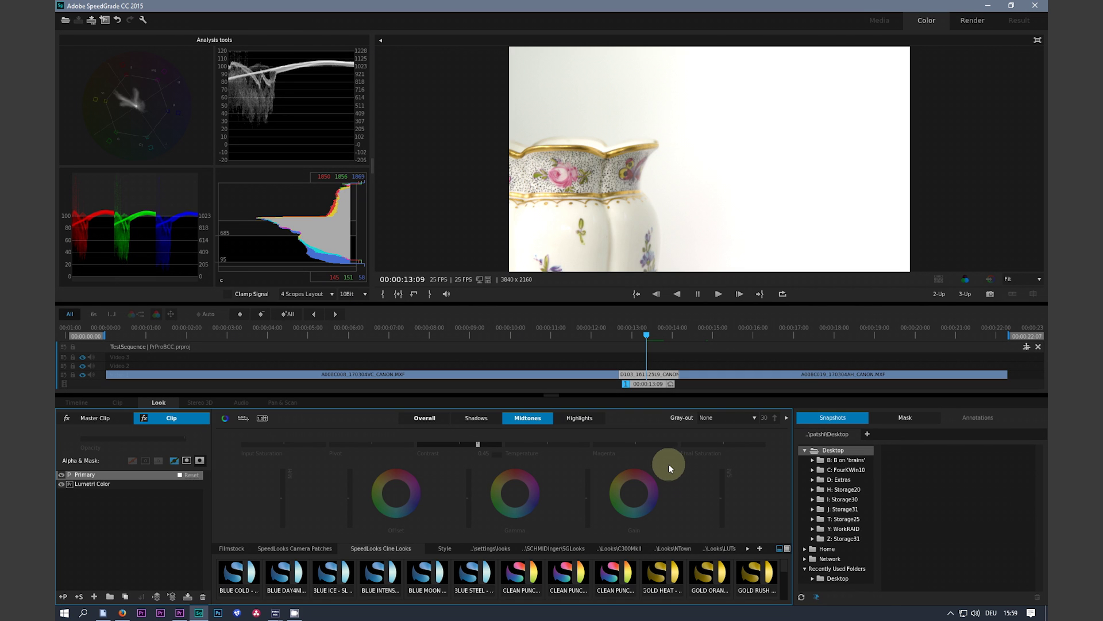
# Step: Close the graded sequence, minimize SpeedGrade, and reconvert PrProBCC.prproj to version 2017
pyautogui.click(1039, 347)
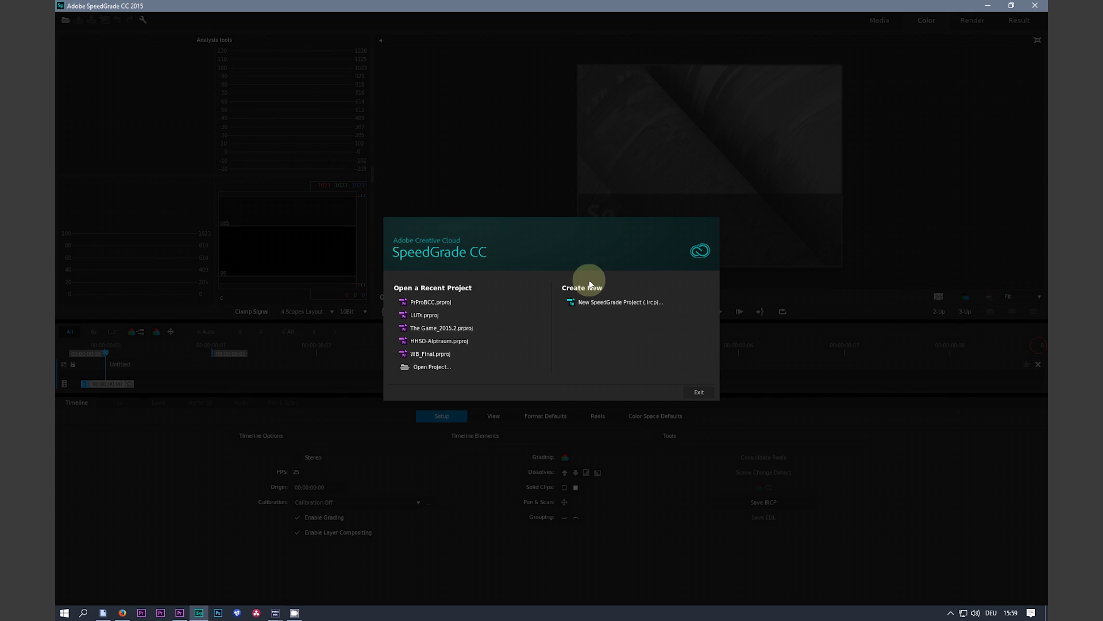
pyautogui.click(987, 5)
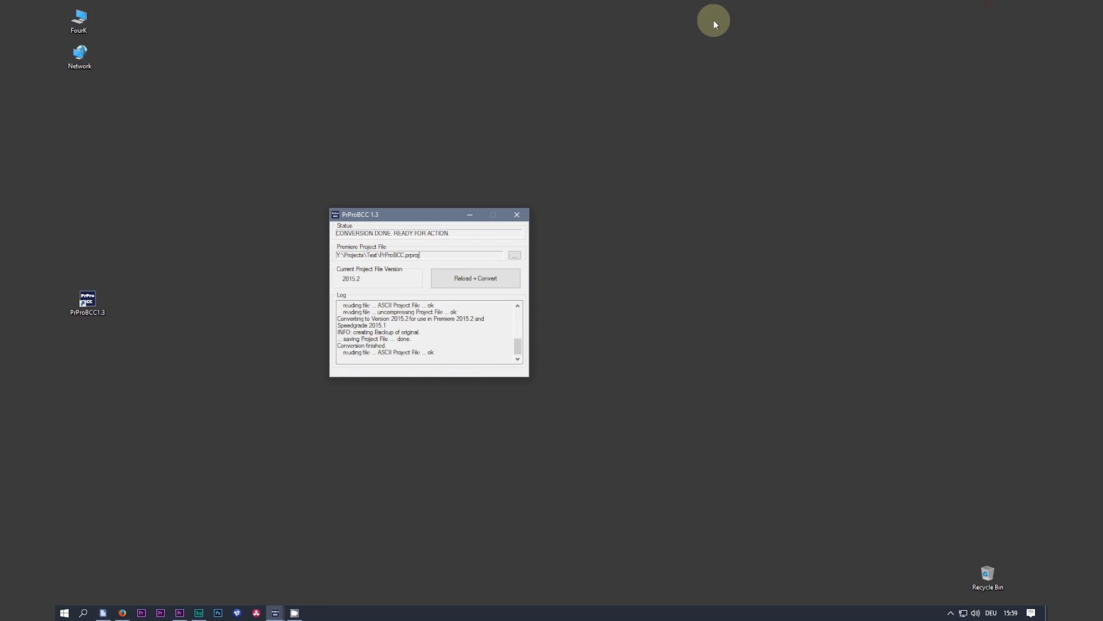
pyautogui.moveTo(400, 226); pyautogui.dragTo(398, 213)
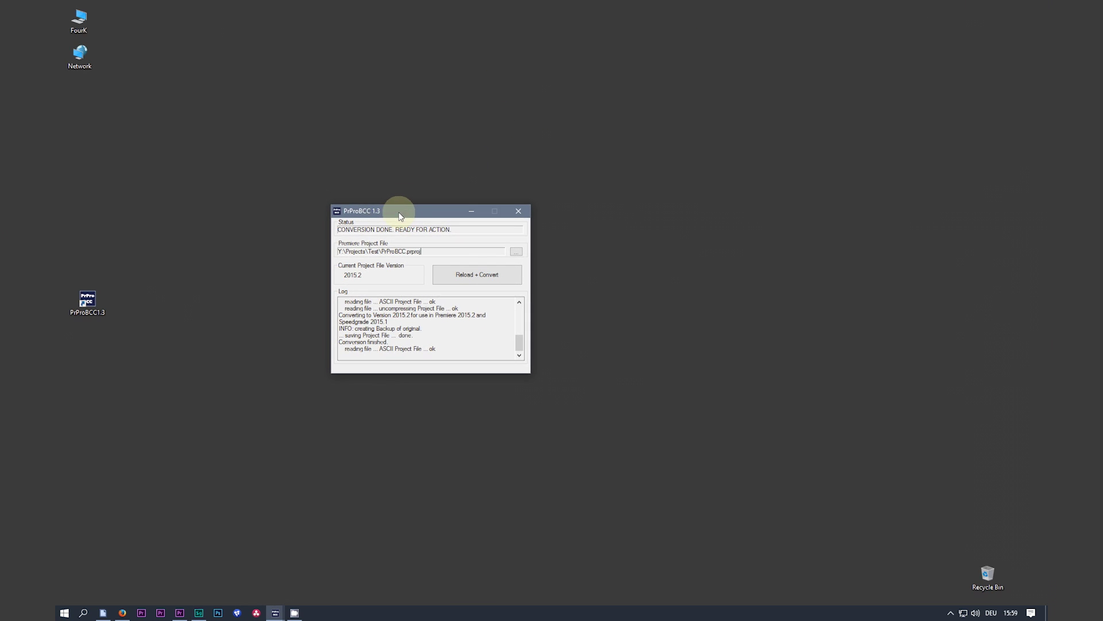
pyautogui.click(447, 276)
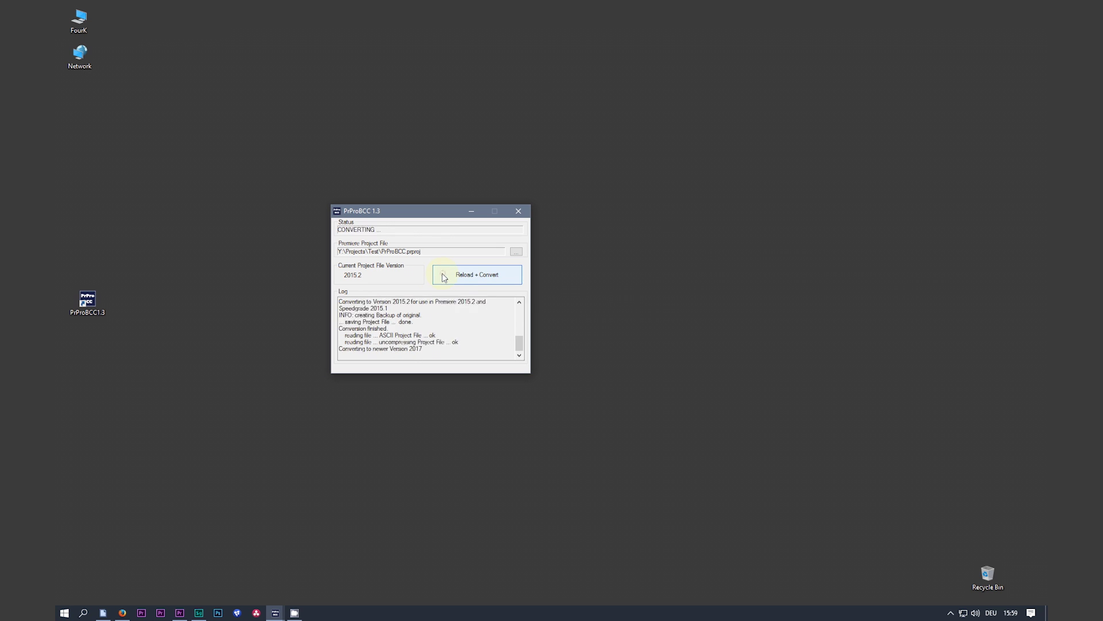
# Step: Bring Premiere back and play TestSequence from the tractor clip to check the SpeedGrade grades
pyautogui.click(179, 612)
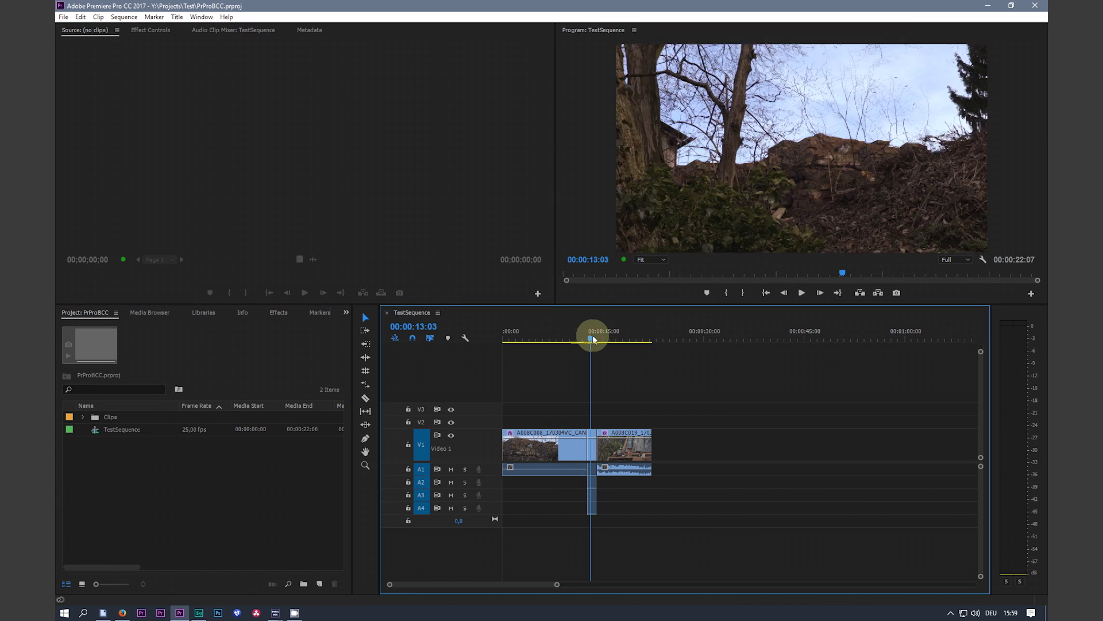
pyautogui.moveTo(594, 338)
pyautogui.mouseDown()
pyautogui.moveTo(622, 338)
pyautogui.moveTo(581, 338)
pyautogui.mouseUp()
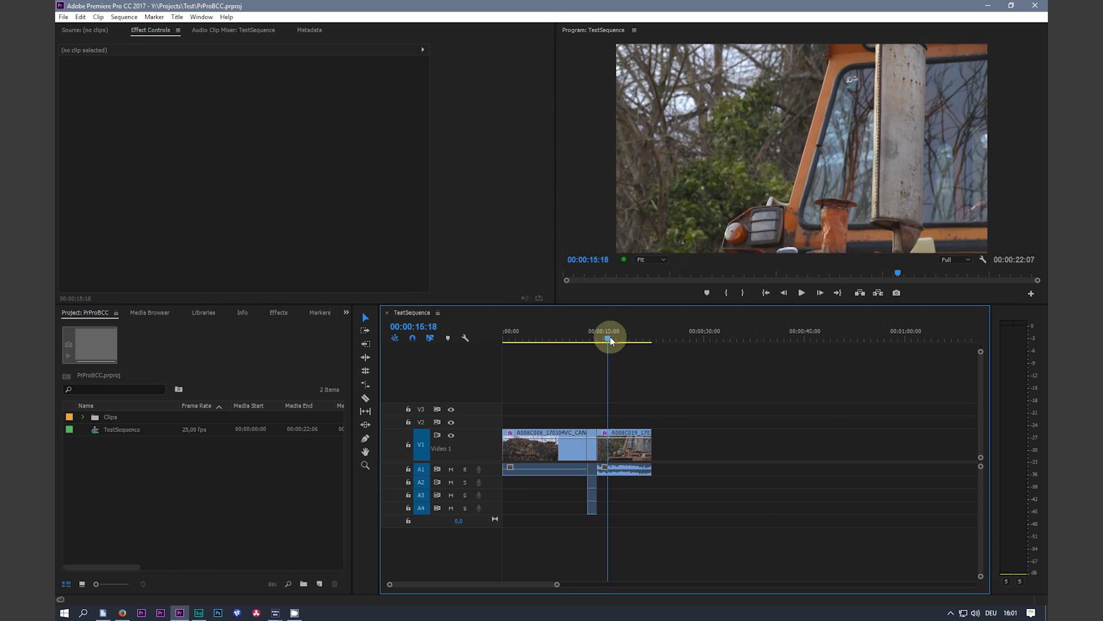
pyautogui.moveTo(609, 338)
pyautogui.mouseDown()
pyautogui.moveTo(620, 338)
pyautogui.moveTo(600, 338)
pyautogui.mouseUp()
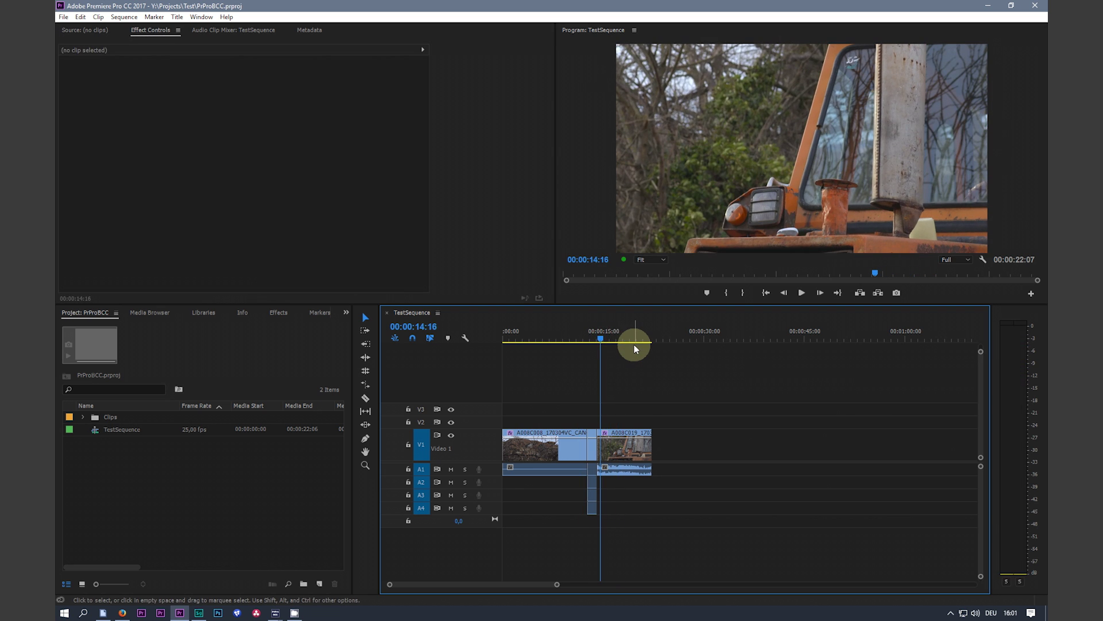
pyautogui.press('space')
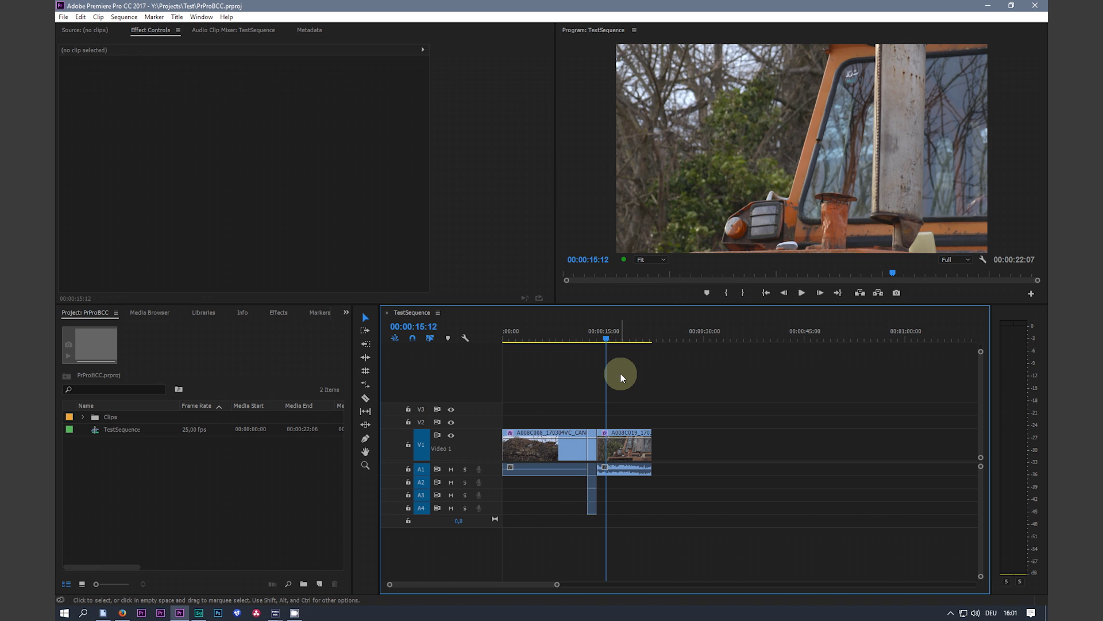